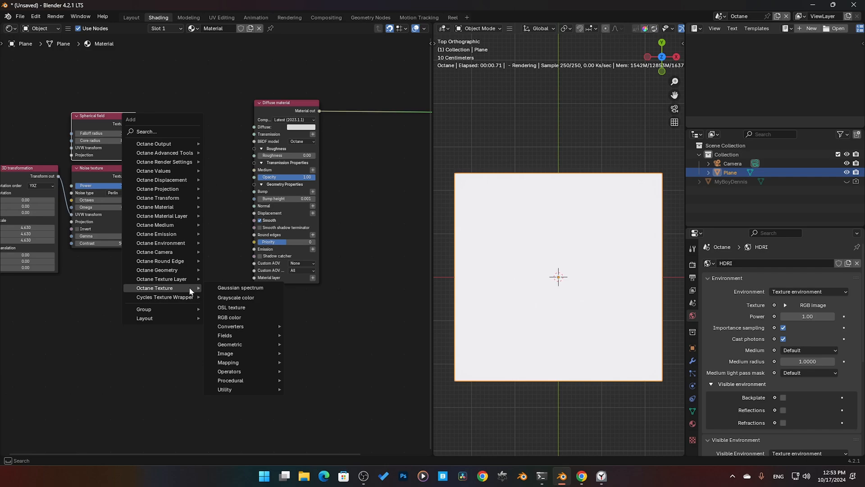
# Step: Add an Add texture node and place it in the empty space below, between the Noise texture and Diffuse material nodes
pyautogui.write('add')
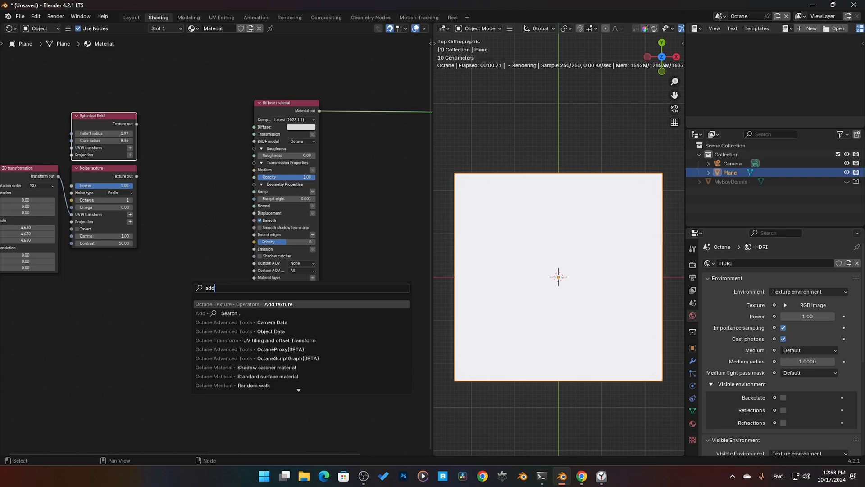
pyautogui.press('Escape')
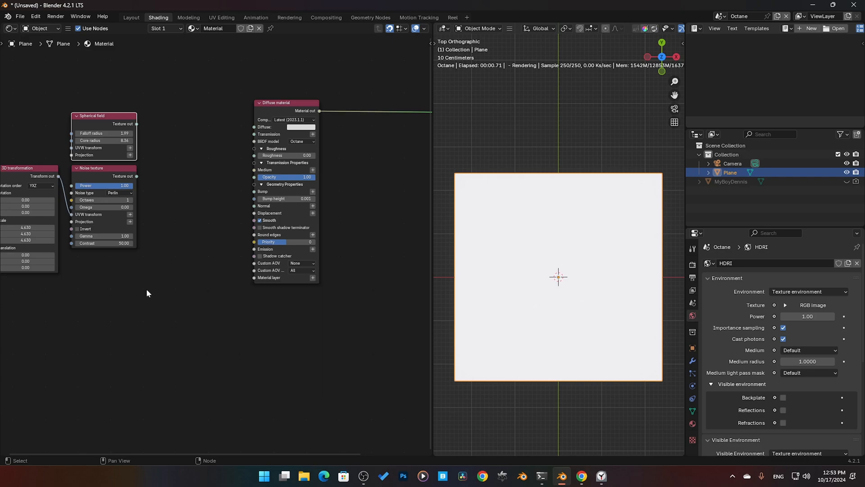
pyautogui.hotkey('shift', 'a')
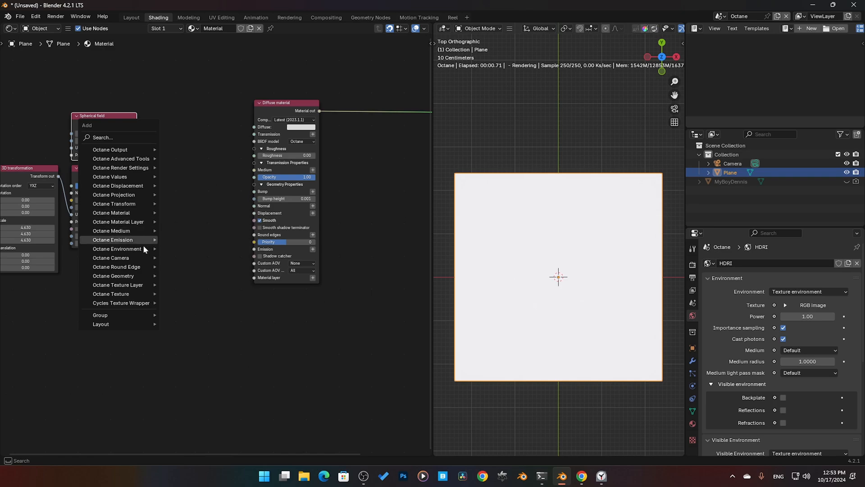
pyautogui.moveTo(142, 293)
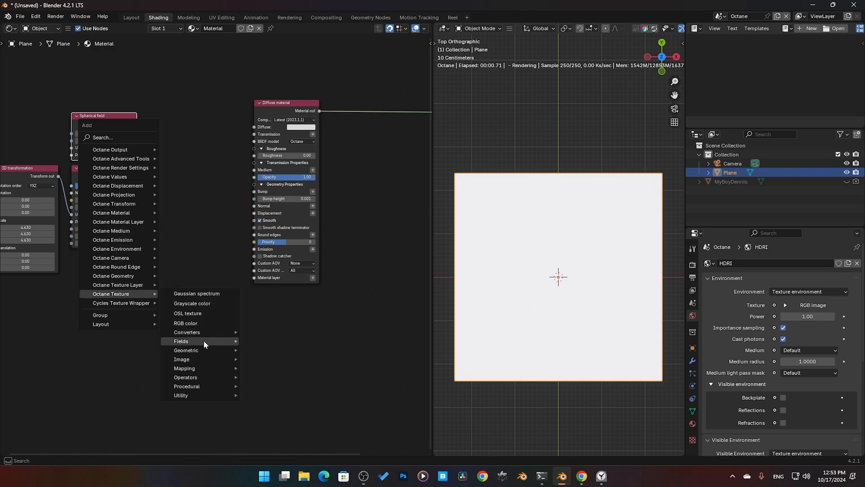
pyautogui.moveTo(205, 377)
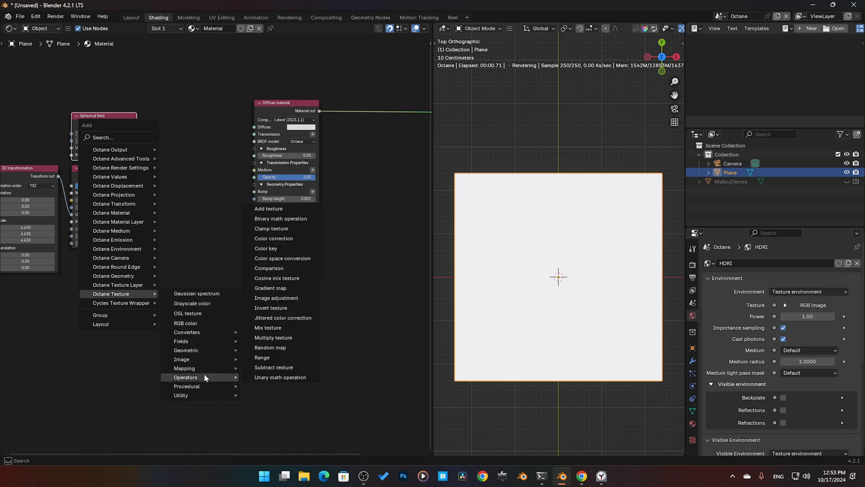
pyautogui.click(268, 209)
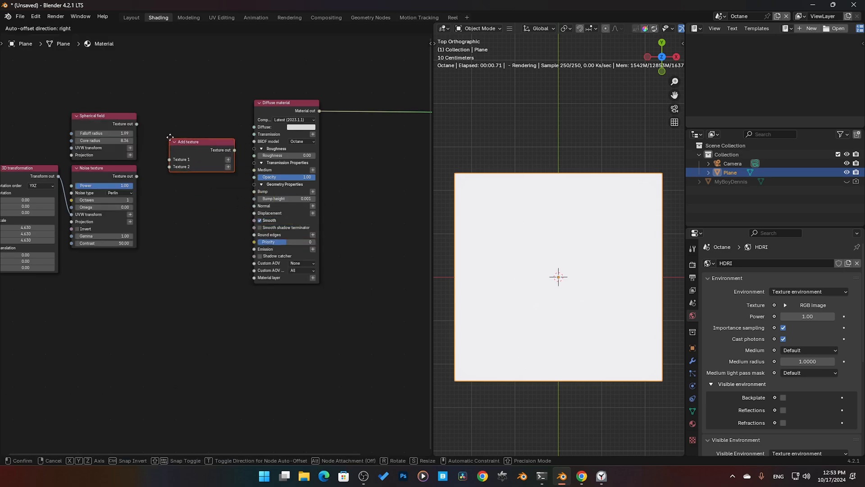
pyautogui.click(201, 227)
pyautogui.moveTo(196, 145); pyautogui.dragTo(202, 269)
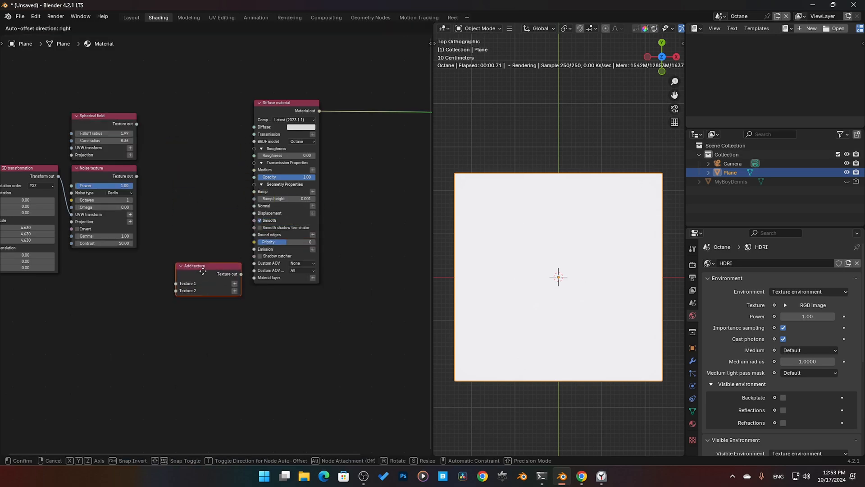
# Step: Move the Spherical field node up slightly, feed it into the material's Diffuse input, and set falloff radius to 1.96 and core radius to 6.67
pyautogui.click(105, 122)
pyautogui.scroll(3, 104, 121)
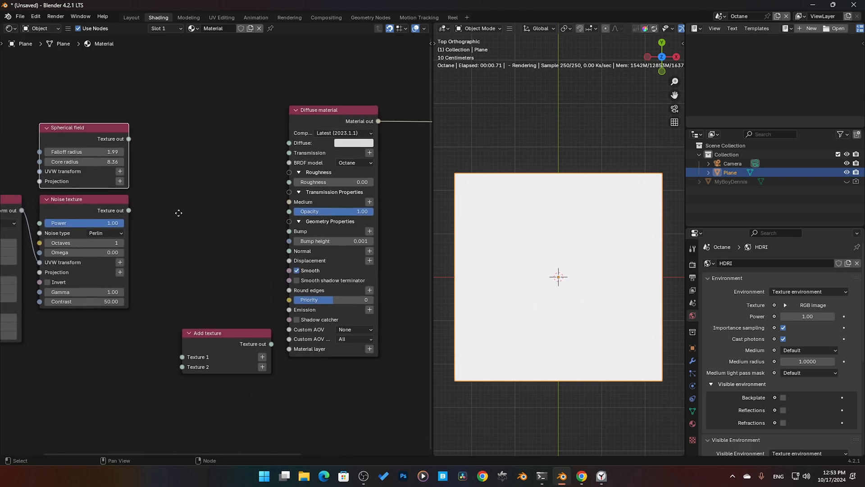
pyautogui.press('g')
pyautogui.moveTo(89, 127); pyautogui.dragTo(89, 123)
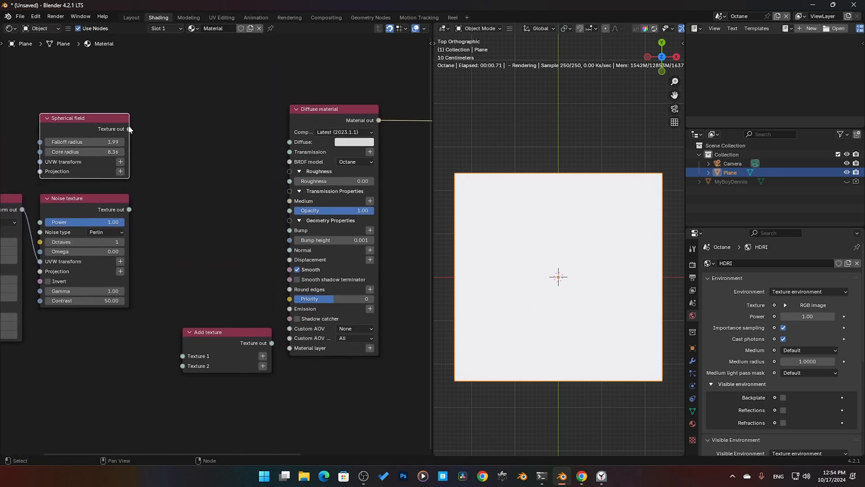
pyautogui.moveTo(129, 129); pyautogui.dragTo(289, 142)
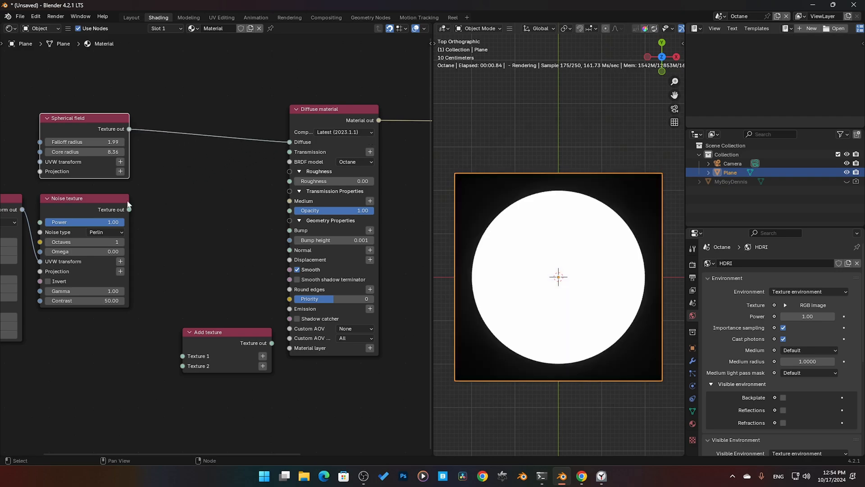
pyautogui.moveTo(72, 142); pyautogui.dragTo(95, 152)
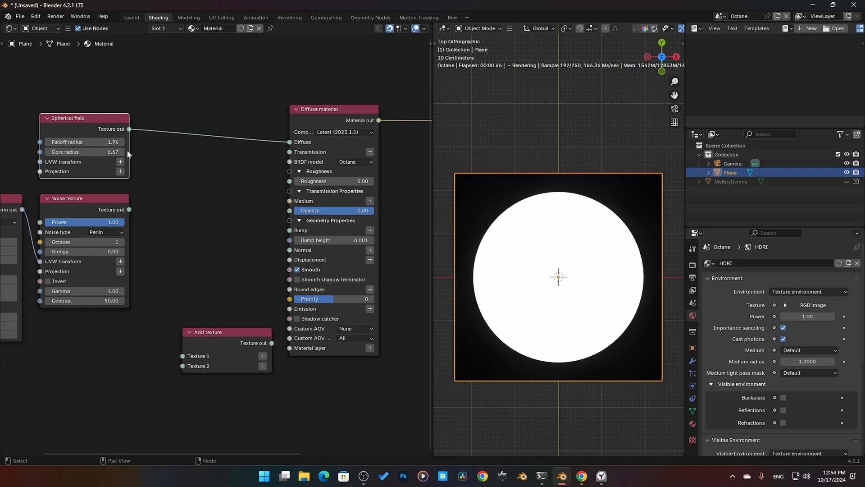
# Step: Move the Add texture node up and wire it into Diffuse, with Spherical field as Texture 1 and Noise texture as Texture 2
pyautogui.click(95, 201)
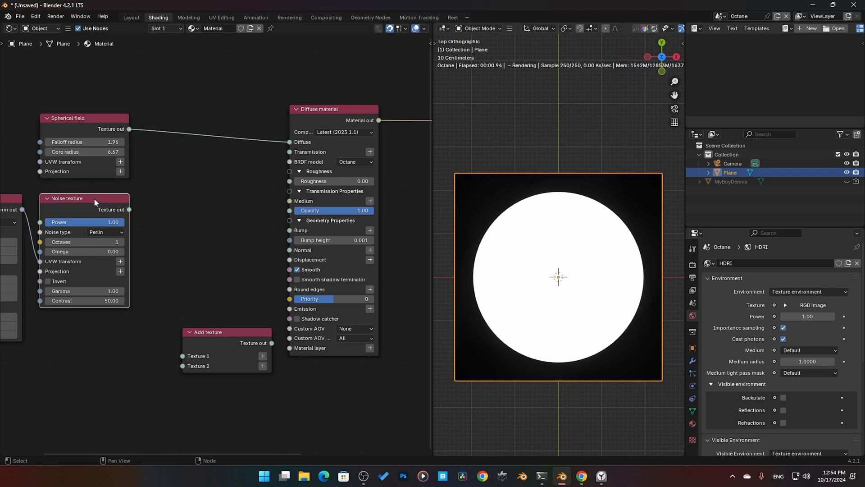
pyautogui.moveTo(130, 210); pyautogui.dragTo(220, 170)
pyautogui.moveTo(220, 331); pyautogui.dragTo(201, 152)
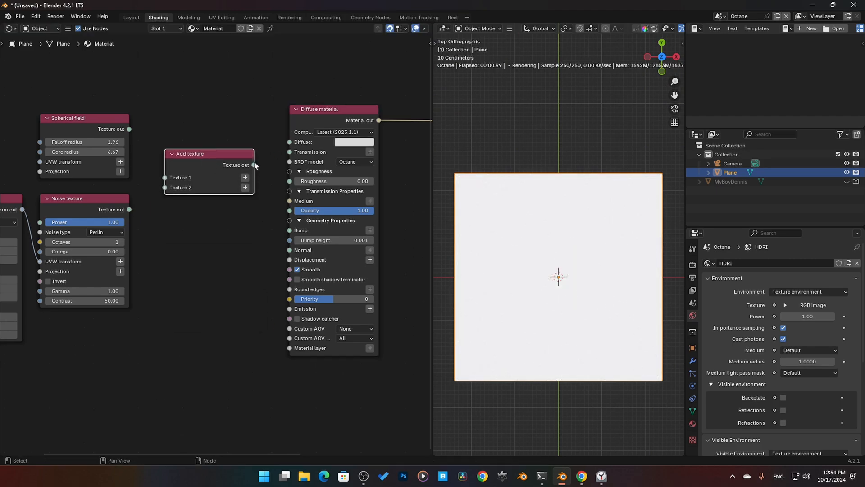
pyautogui.moveTo(255, 165); pyautogui.dragTo(290, 143)
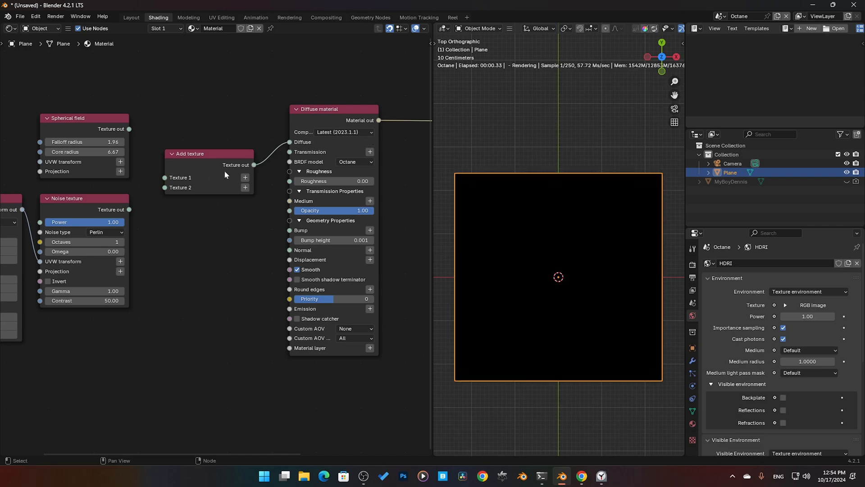
pyautogui.moveTo(129, 129); pyautogui.dragTo(165, 178)
pyautogui.moveTo(129, 210); pyautogui.dragTo(164, 187)
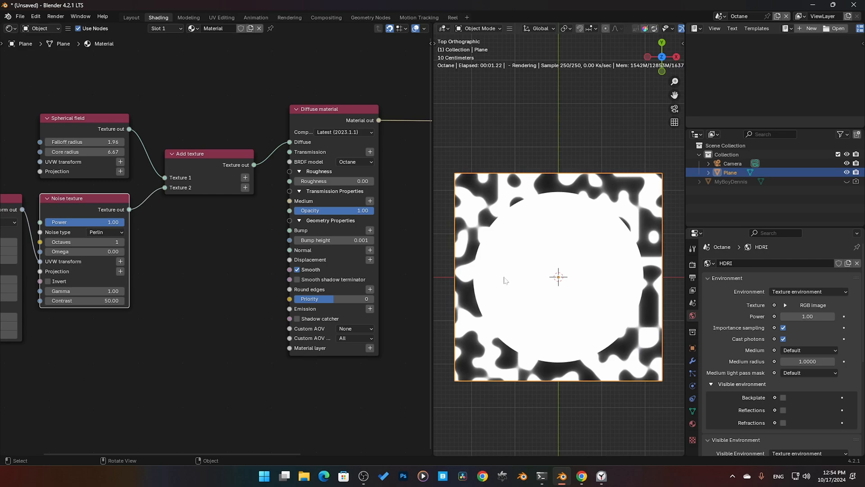
pyautogui.click(188, 243)
pyautogui.hotkey('shift', 'a')
pyautogui.moveTo(189, 245)
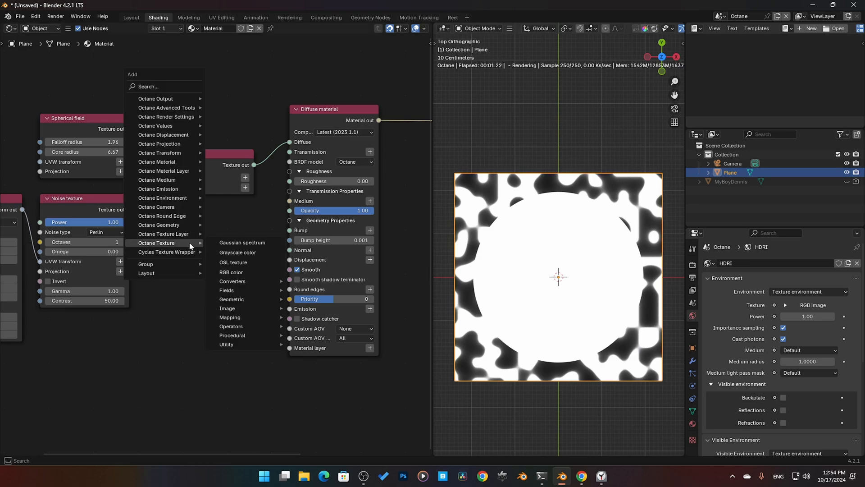
pyautogui.write('su')
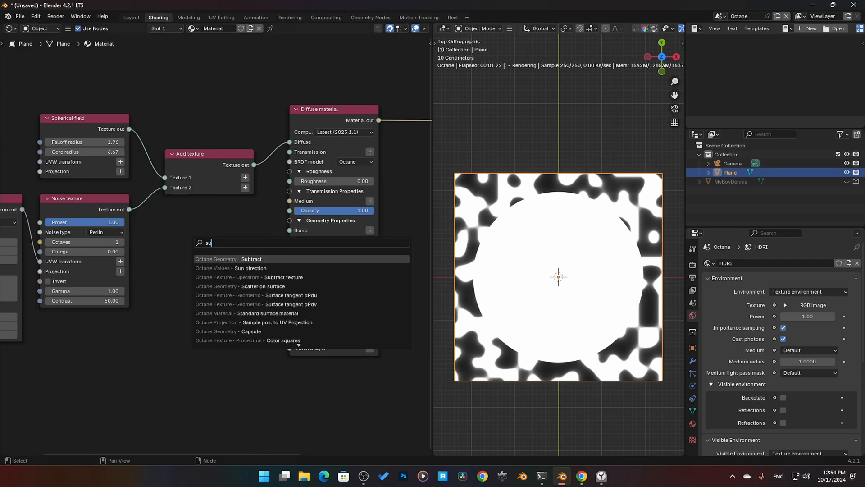
pyautogui.press('Return')
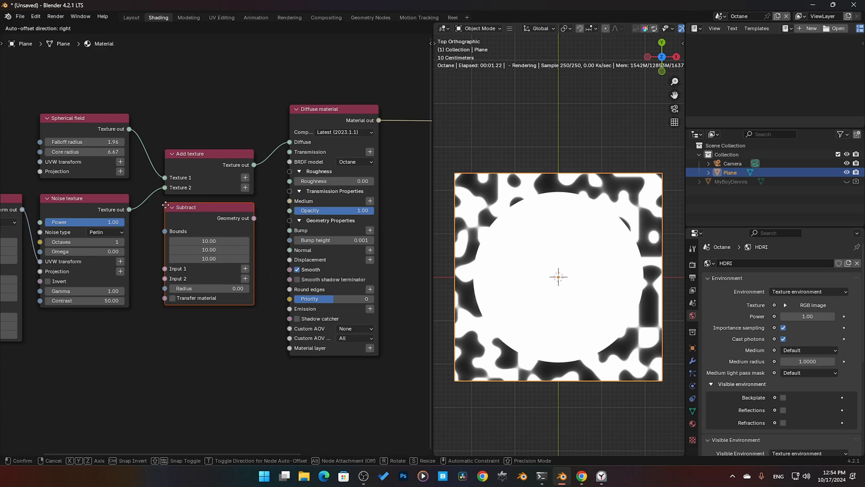
pyautogui.click(166, 205)
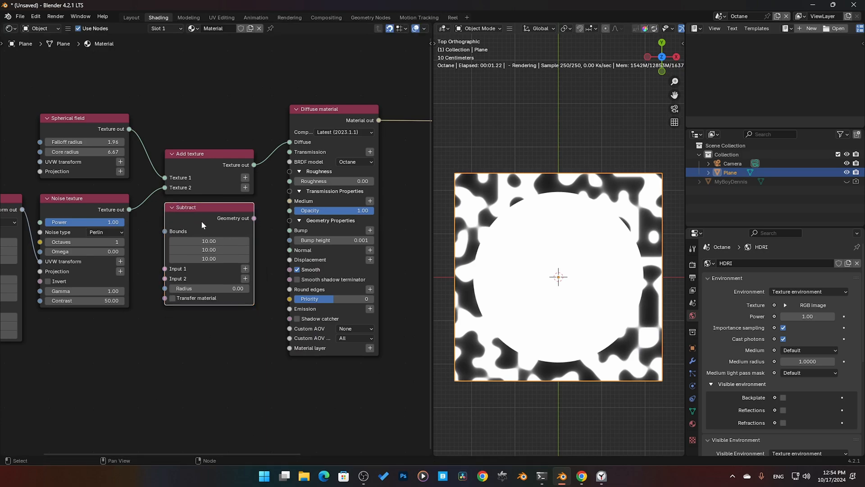
pyautogui.press('x')
# Step: Add a Subtract texture node and place it directly below the Add texture node
pyautogui.hotkey('shift', 'a')
pyautogui.write('su')
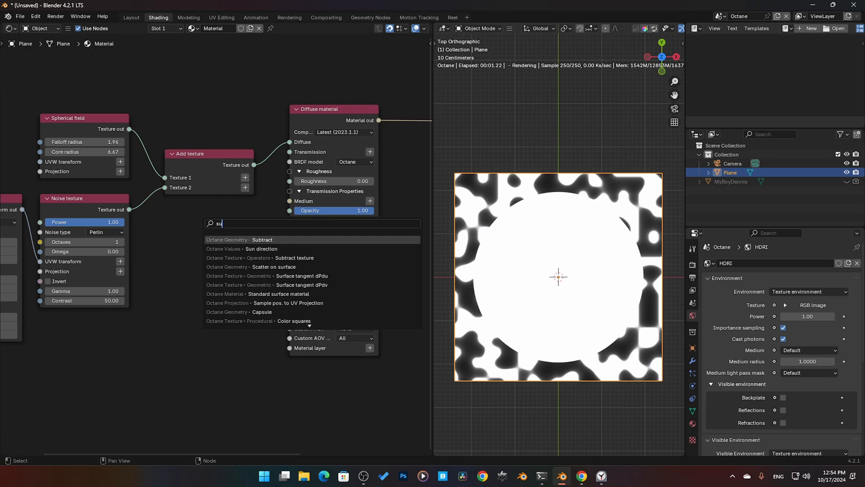
pyautogui.press('Down')
pyautogui.press('Down')
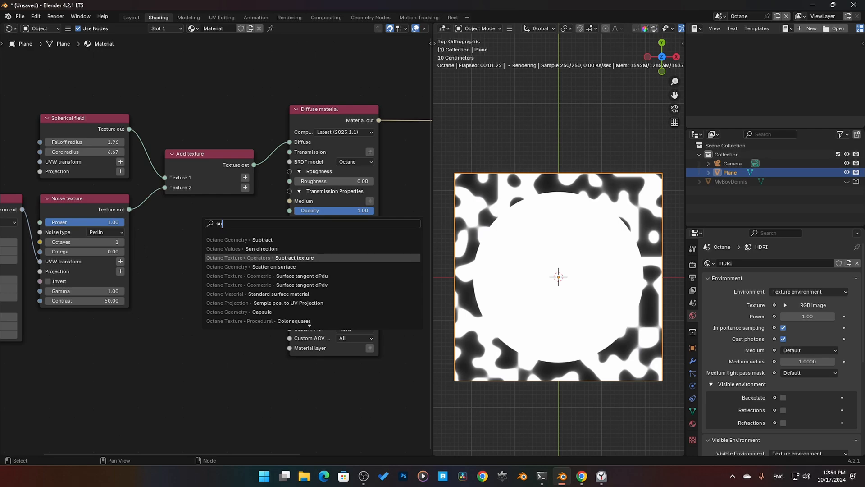
pyautogui.press('Return')
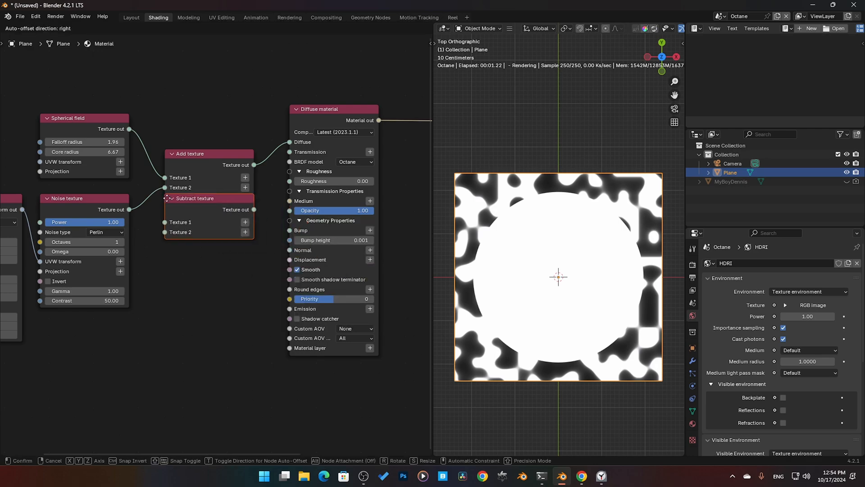
pyautogui.click(168, 207)
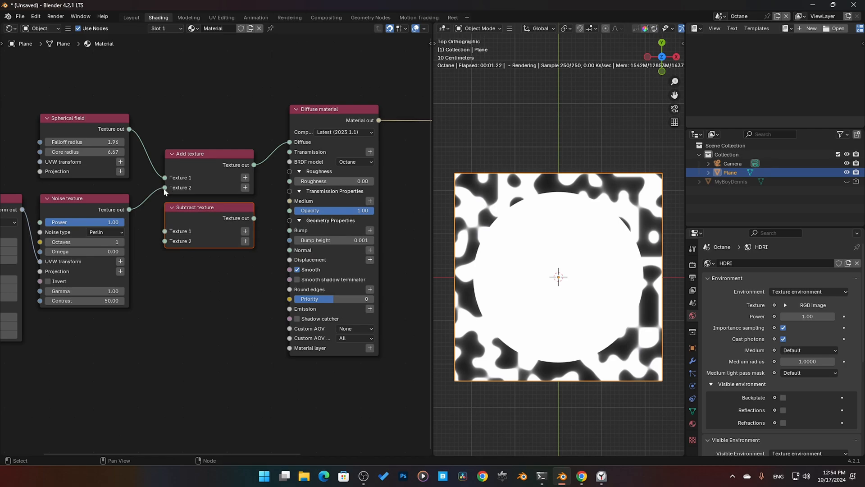
# Step: Reroute Spherical field to Texture 1 and Noise texture to Texture 2 of Subtract texture, and connect its output to Diffuse
pyautogui.moveTo(165, 187); pyautogui.dragTo(165, 241)
pyautogui.moveTo(165, 178); pyautogui.dragTo(165, 231)
pyautogui.moveTo(249, 219); pyautogui.dragTo(290, 142)
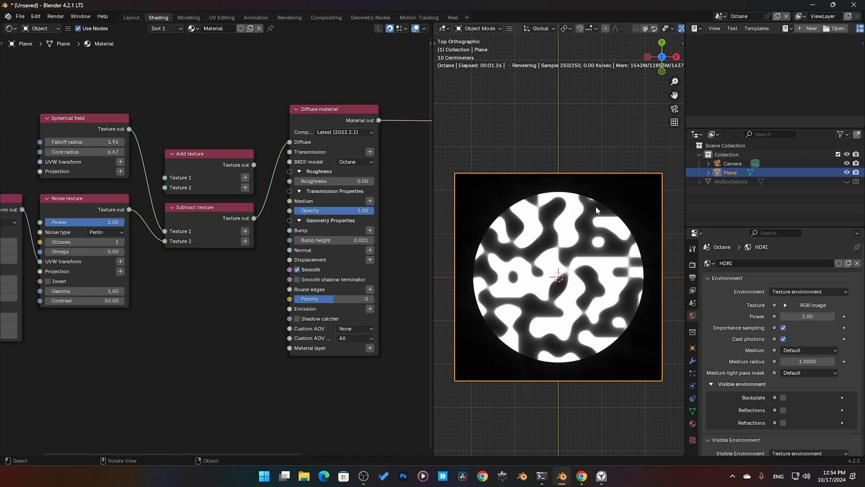
# Step: Shift the Add texture and Subtract texture nodes up together and add a Multiply texture node below them
pyautogui.moveTo(218, 276); pyautogui.dragTo(194, 161)
pyautogui.moveTo(206, 163); pyautogui.dragTo(209, 128)
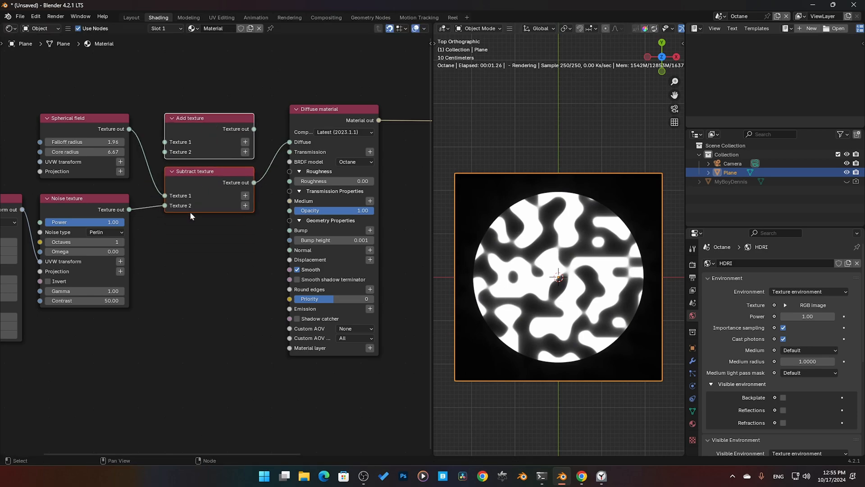
pyautogui.click(189, 231)
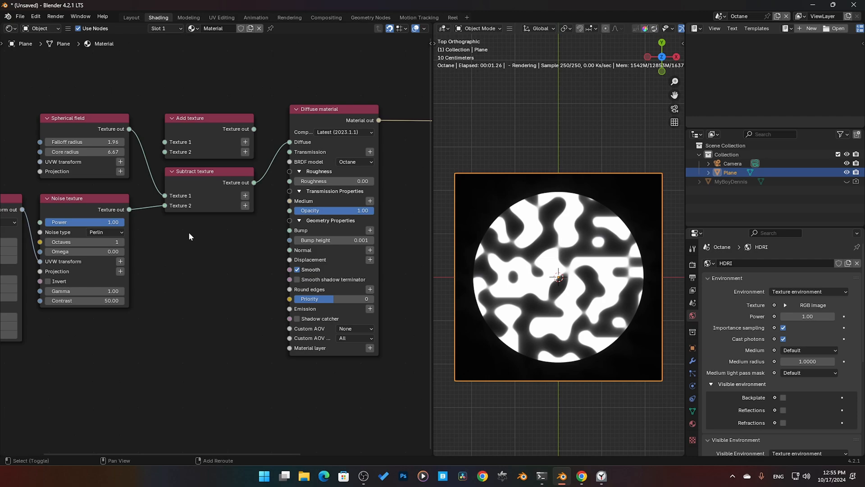
pyautogui.hotkey('shift', 'a')
pyautogui.write('mu')
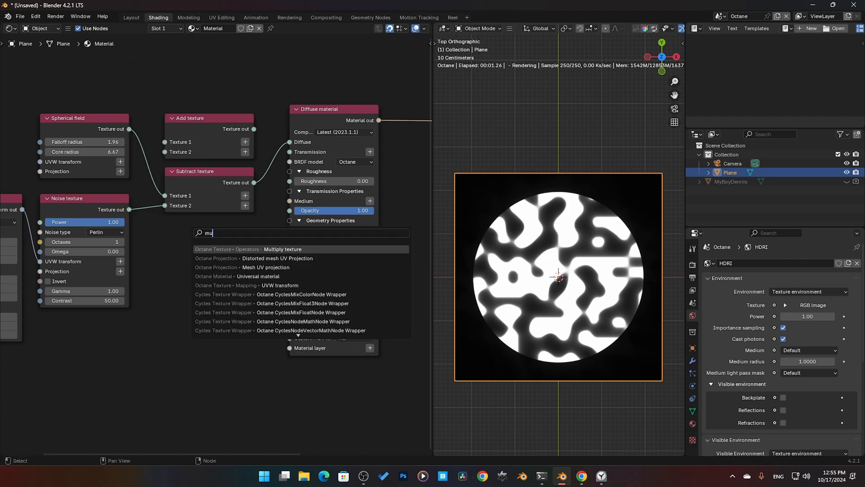
pyautogui.press('Return')
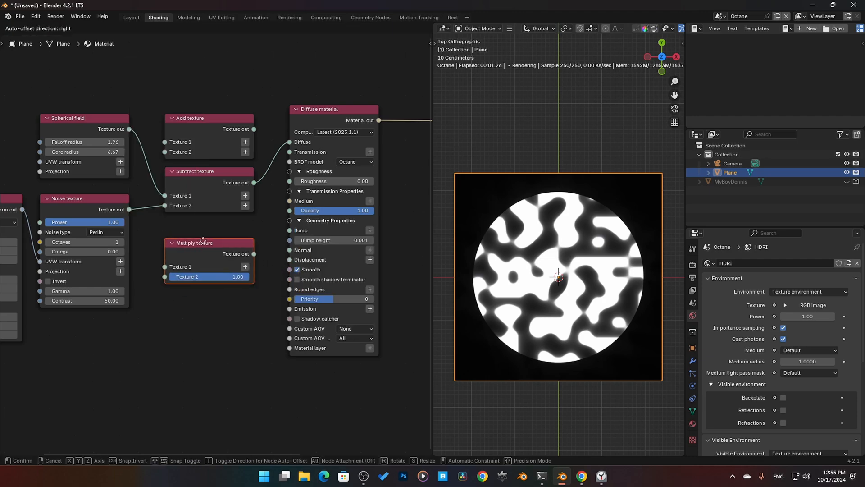
pyautogui.click(203, 233)
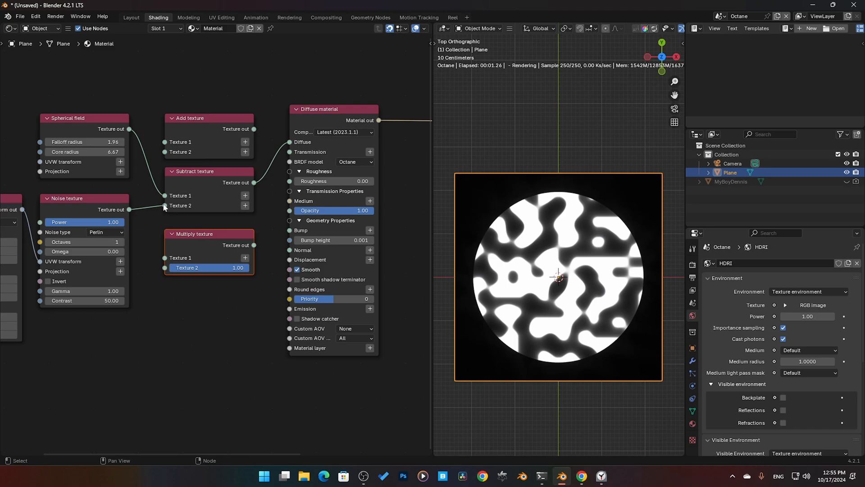
# Step: Reroute Spherical field and Noise texture into Multiply texture, connect it to Diffuse, and align the node closer under Subtract texture
pyautogui.moveTo(163, 205); pyautogui.dragTo(165, 258)
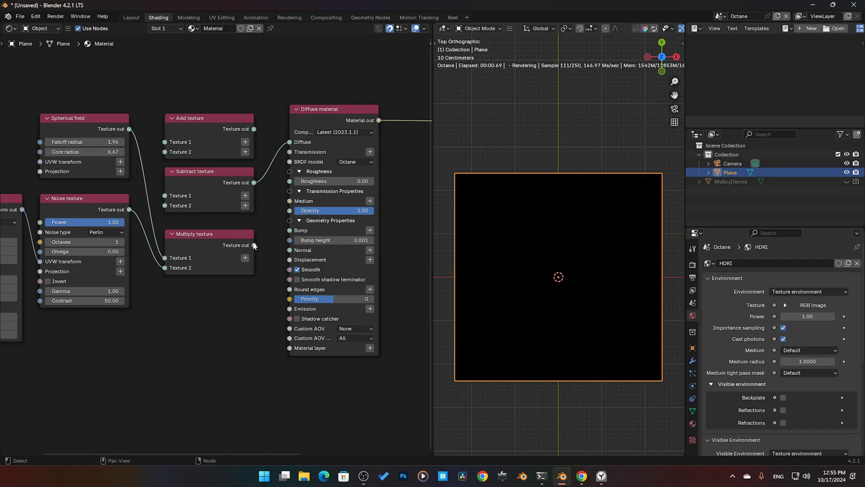
pyautogui.moveTo(254, 245); pyautogui.dragTo(288, 142)
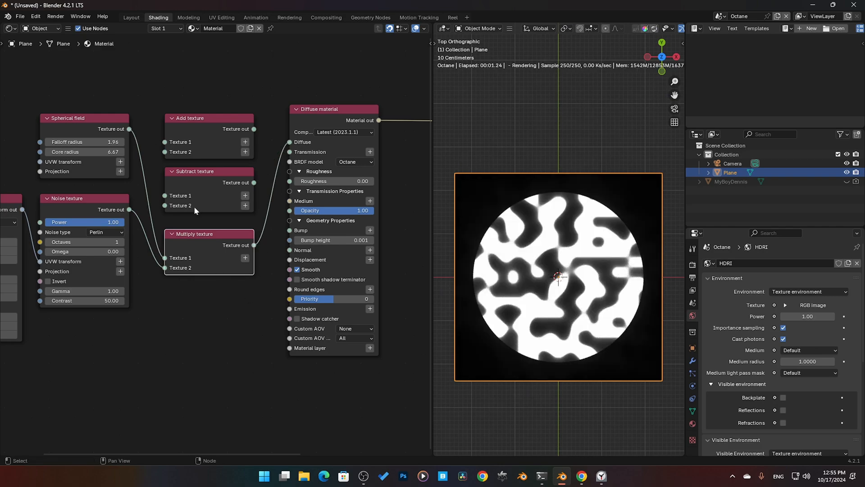
pyautogui.moveTo(196, 242); pyautogui.dragTo(196, 232)
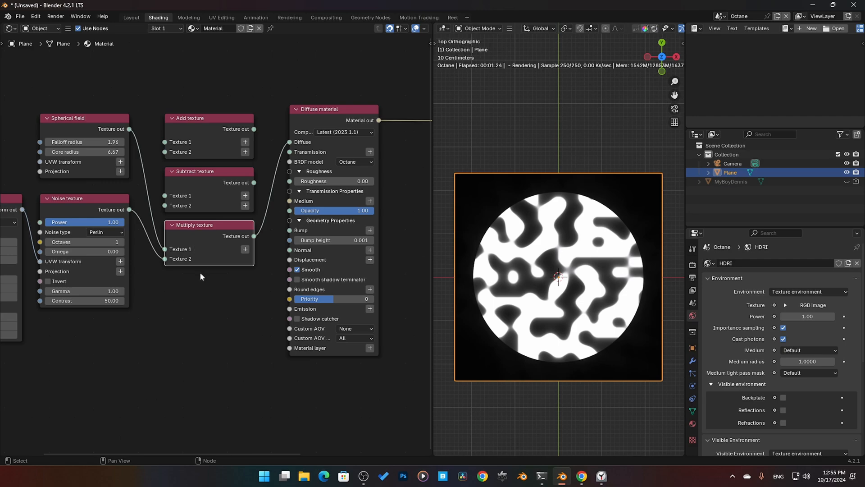
# Step: Add an Invert texture node directly below Multiply texture and shift the column of operator nodes up together
pyautogui.click(209, 290)
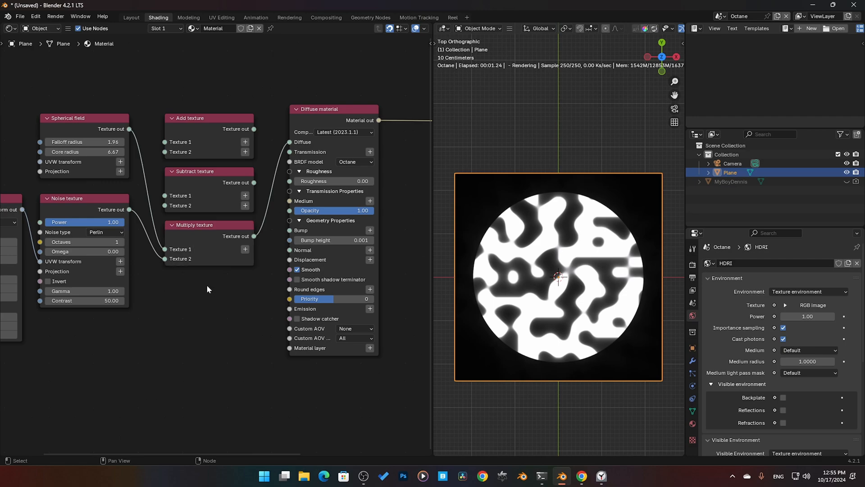
pyautogui.hotkey('shift', 'a')
pyautogui.write('inv')
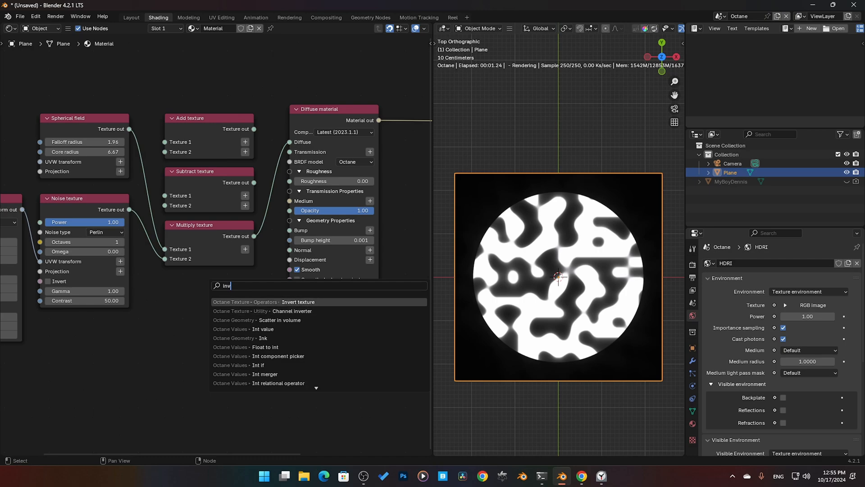
pyautogui.press('Return')
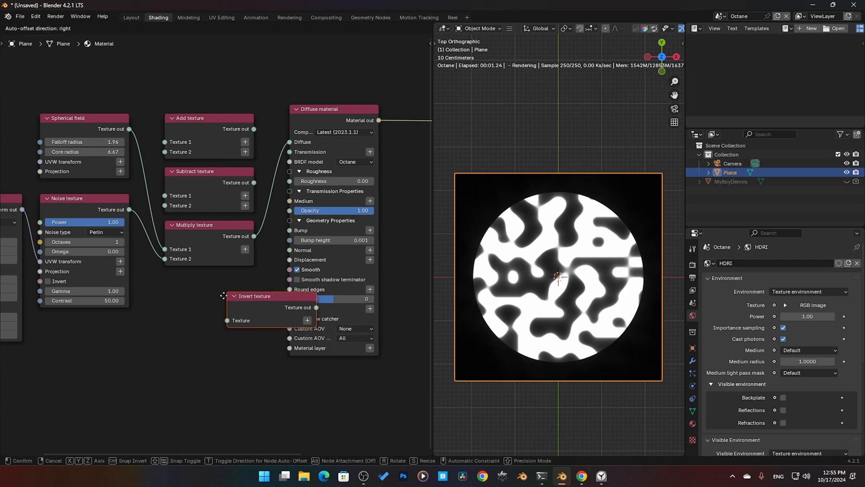
pyautogui.click(204, 312)
pyautogui.moveTo(212, 331); pyautogui.dragTo(168, 78)
pyautogui.moveTo(209, 135); pyautogui.dragTo(209, 72)
# Step: Test Invert texture between Multiply texture and Diffuse, and return it below Multiply texture with Multiply texture linked directly to Diffuse
pyautogui.moveTo(163, 196); pyautogui.dragTo(166, 196)
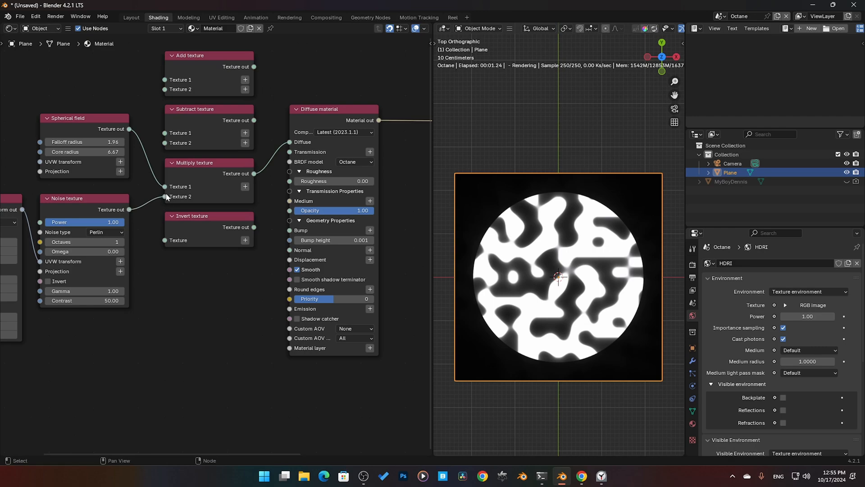
pyautogui.moveTo(205, 231); pyautogui.dragTo(312, 178)
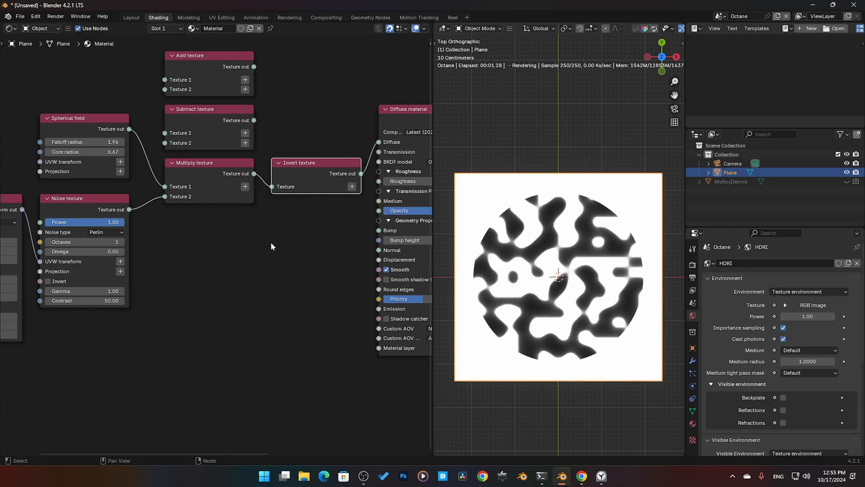
pyautogui.keyDown('shift'); pyautogui.click(300, 174); pyautogui.keyUp('shift')
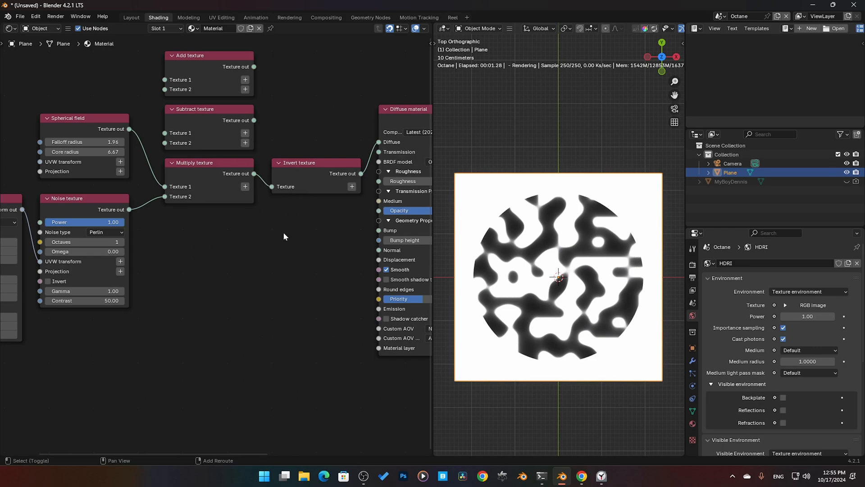
pyautogui.keyDown('alt'); pyautogui.moveTo(310, 177); pyautogui.dragTo(197, 230); pyautogui.keyUp('alt')
pyautogui.moveTo(254, 174); pyautogui.dragTo(374, 142)
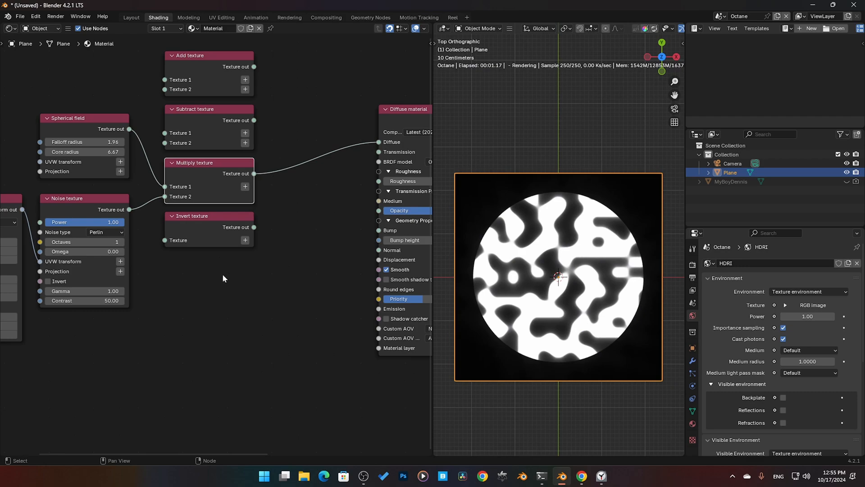
# Step: Add a Mix texture node and place it directly below the Invert texture node
pyautogui.hotkey('shift', 'a')
pyautogui.moveTo(200, 288)
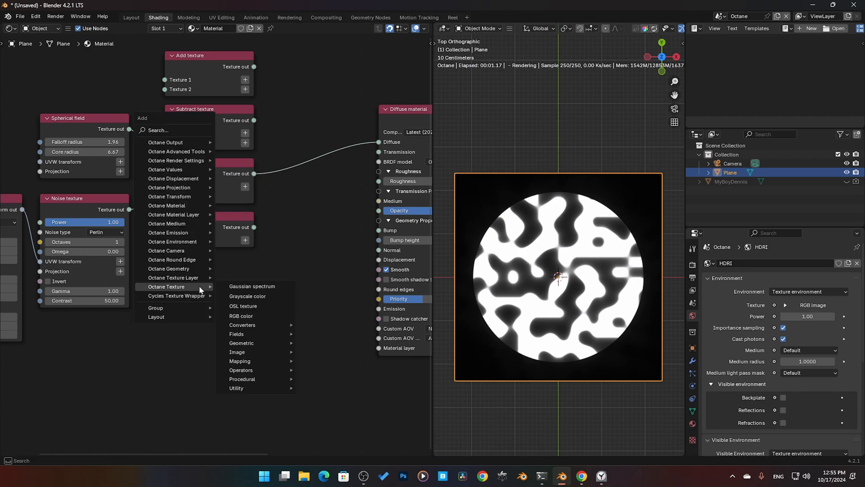
pyautogui.write('mi')
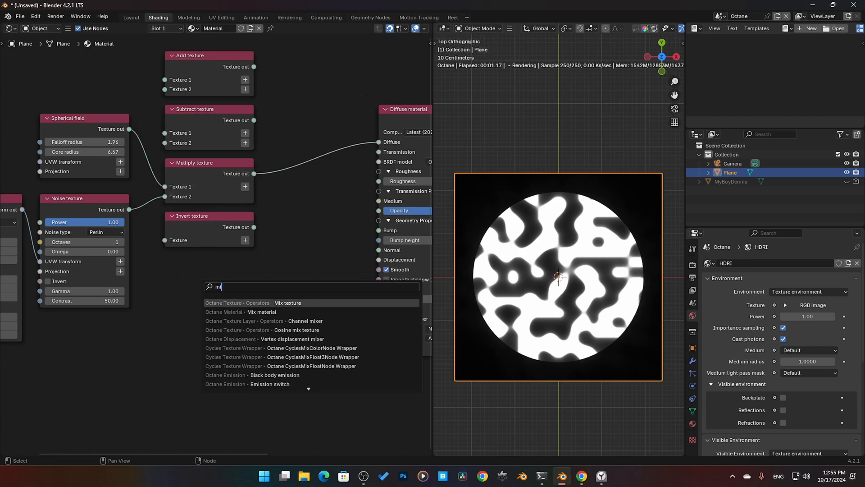
pyautogui.press('Return')
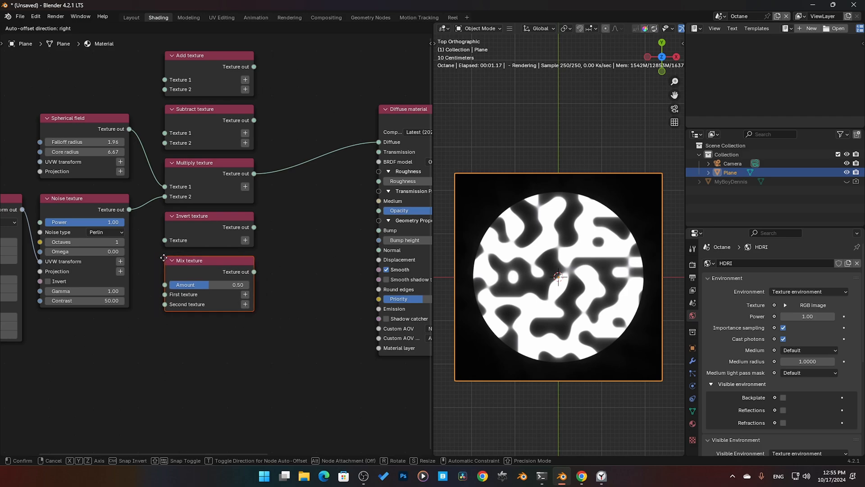
pyautogui.click(185, 285)
# Step: Reposition the column of five texture operator nodes beside the Spherical field and Noise texture nodes
pyautogui.moveTo(214, 332); pyautogui.dragTo(182, 61)
pyautogui.moveTo(204, 124); pyautogui.dragTo(205, 62)
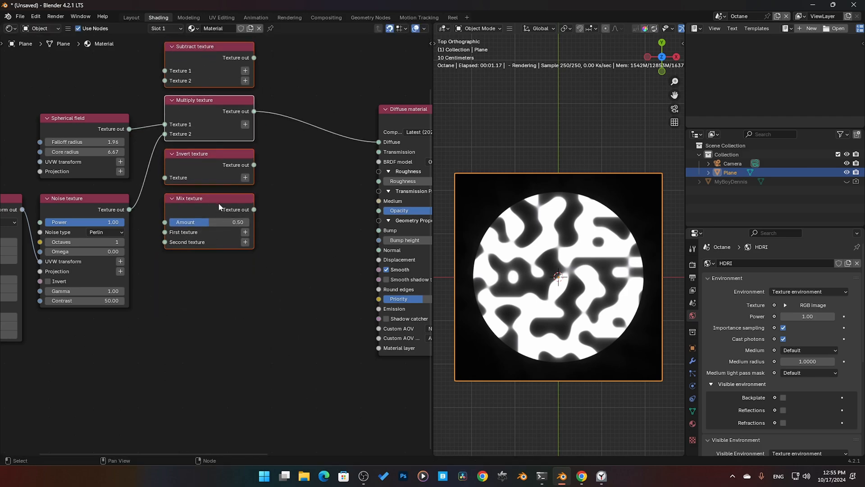
pyautogui.hotkey('ctrl', 'z')
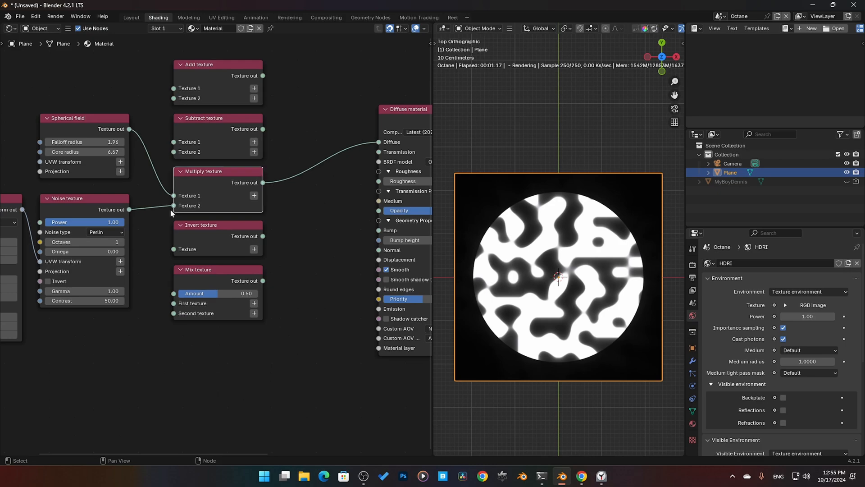
# Step: Reroute Spherical field to First texture and Noise texture to Second texture of Mix texture, and connect its output to Diffuse
pyautogui.moveTo(174, 206); pyautogui.dragTo(174, 303)
pyautogui.moveTo(263, 281); pyautogui.dragTo(379, 142)
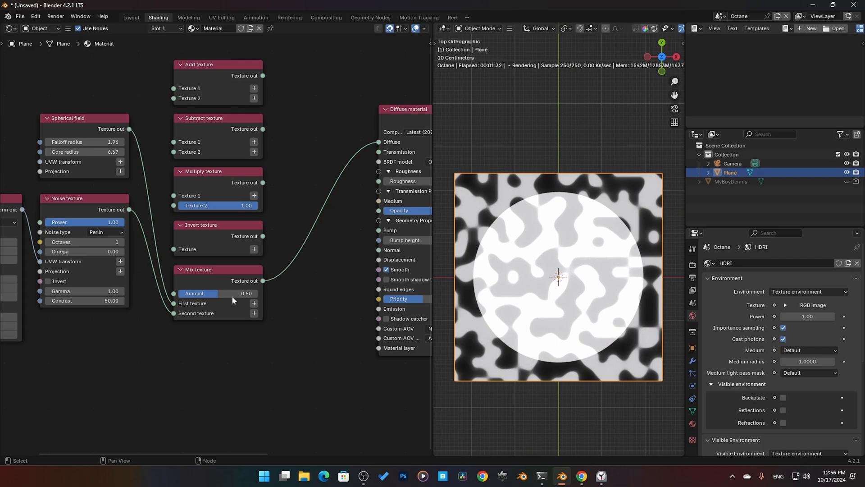
# Step: Try Mix texture's Amount at 0.00 and 1.00, and set it back to 0.5
pyautogui.moveTo(219, 294); pyautogui.dragTo(179, 294)
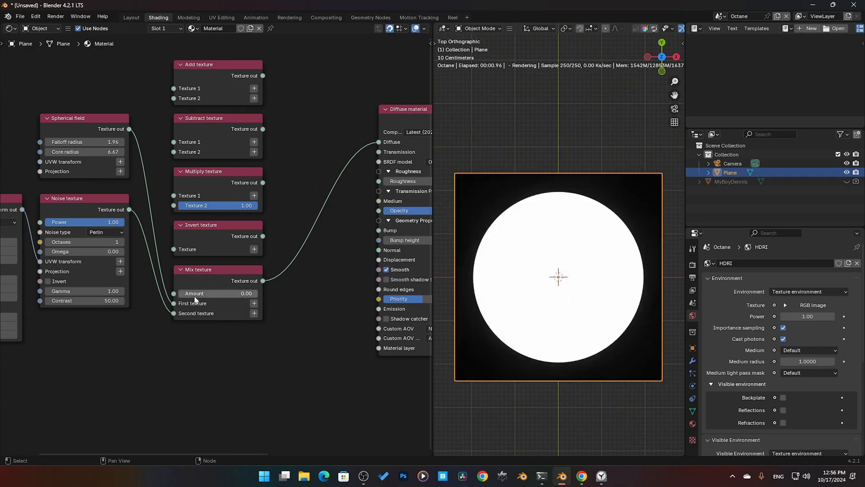
pyautogui.moveTo(181, 294); pyautogui.dragTo(258, 293)
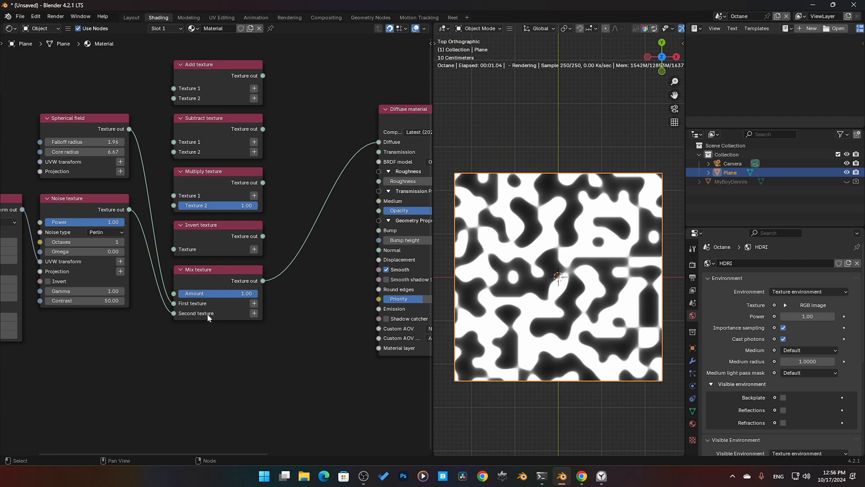
pyautogui.click(228, 294)
pyautogui.write('.5')
pyautogui.press('Return')
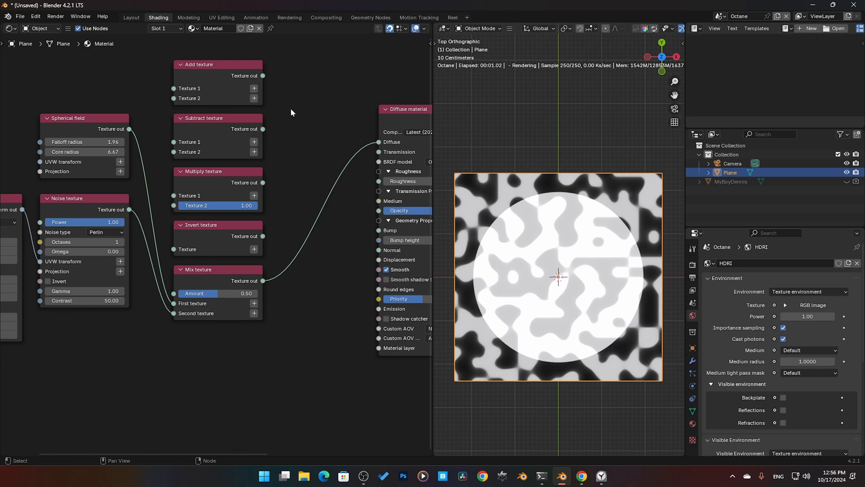
pyautogui.moveTo(239, 339); pyautogui.dragTo(200, 90)
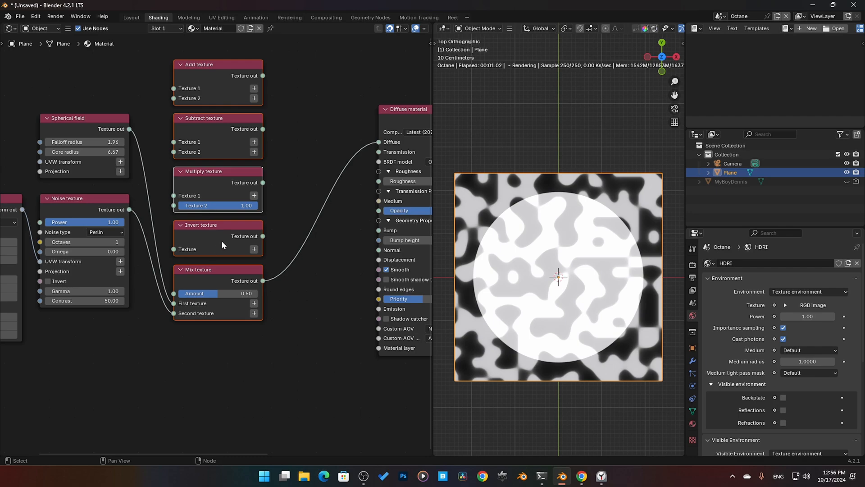
pyautogui.moveTo(274, 344); pyautogui.dragTo(166, 108)
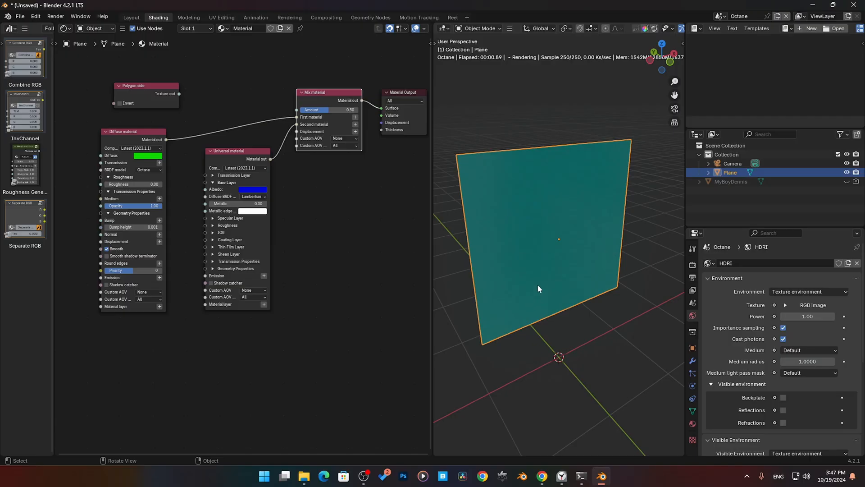
# Step: Move the Polygon side node slightly so it sits above the Diffuse material node
pyautogui.moveTo(253, 198); pyautogui.dragTo(300, 240, button='middle')
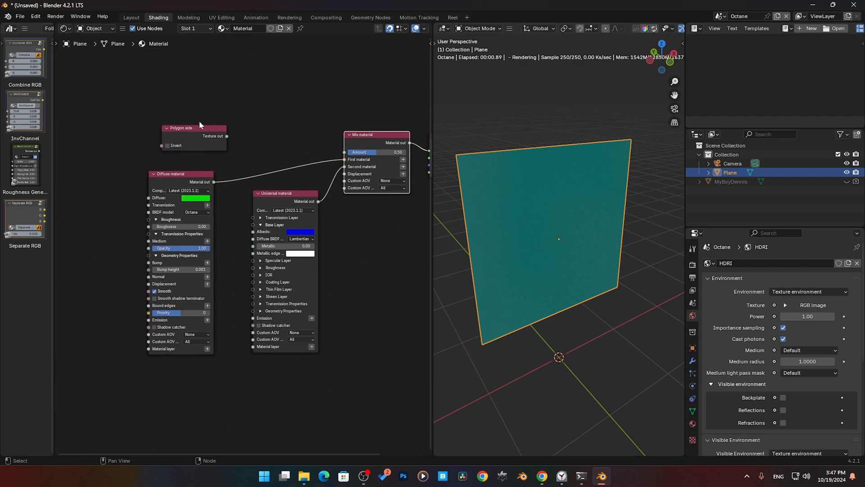
pyautogui.click(199, 133)
pyautogui.scroll(3, 205, 140)
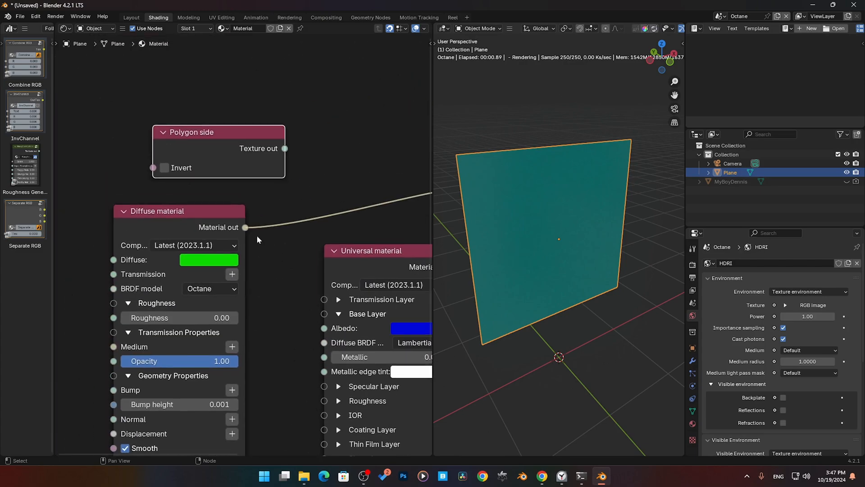
pyautogui.moveTo(188, 135); pyautogui.dragTo(184, 128)
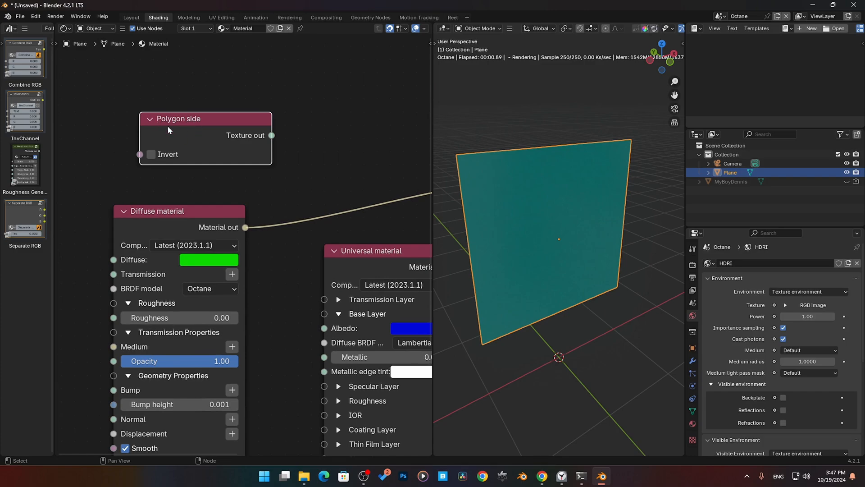
pyautogui.moveTo(310, 185); pyautogui.dragTo(261, 165, button='middle')
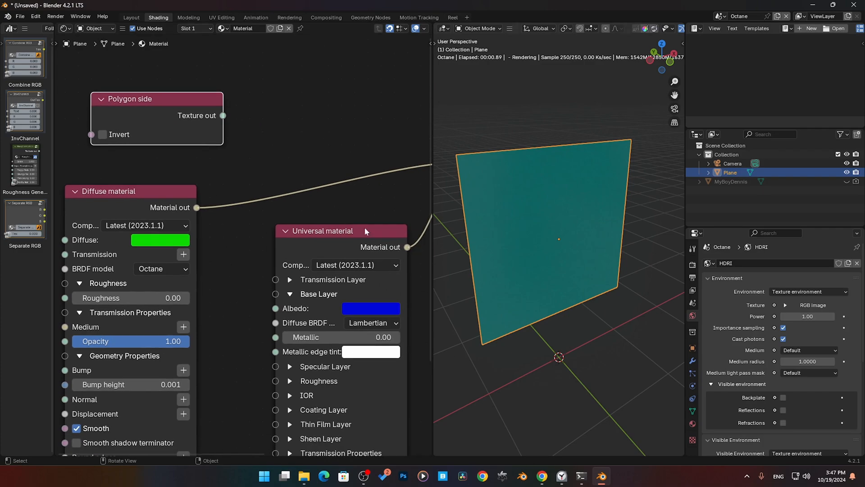
# Step: Move the Universal material node slightly closer to the Diffuse material node
pyautogui.scroll(-3, 305, 210)
pyautogui.click(370, 160)
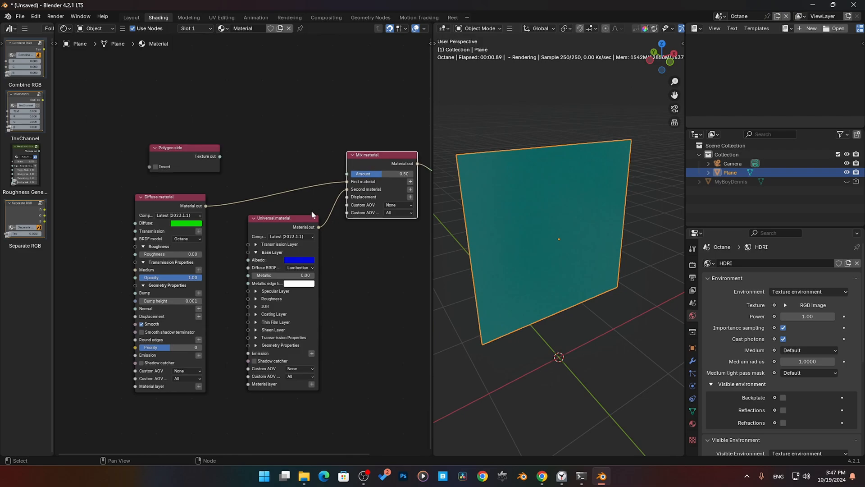
pyautogui.moveTo(304, 226); pyautogui.dragTo(289, 228)
pyautogui.click(187, 207)
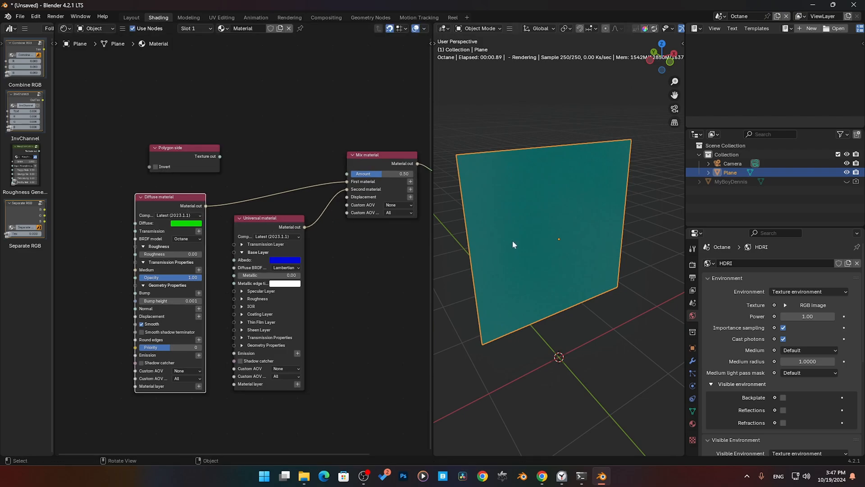
# Step: Try the Mix material's Amount at 0.00 and at 1.00, examining the plane from different sides
pyautogui.moveTo(512, 240); pyautogui.dragTo(484, 304, button='middle')
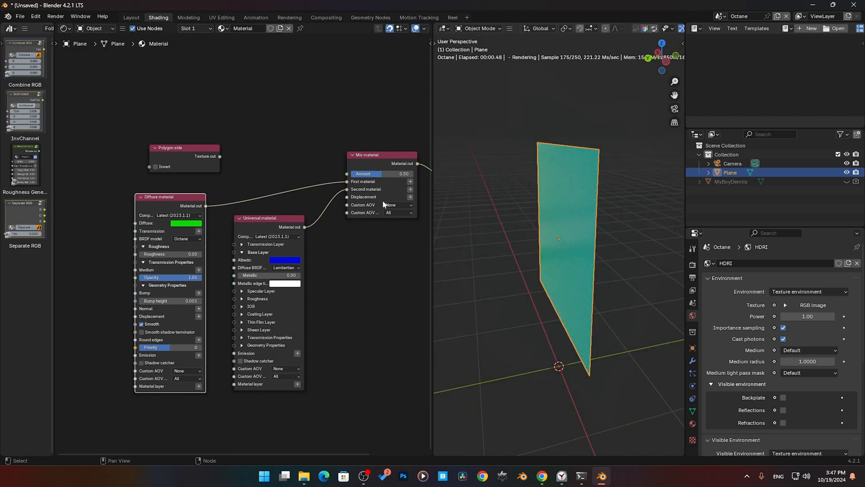
pyautogui.moveTo(381, 175); pyautogui.dragTo(351, 175)
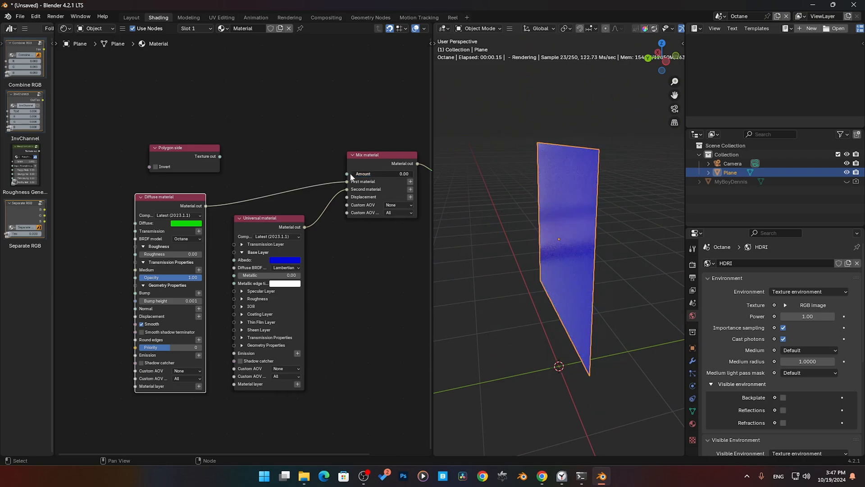
pyautogui.moveTo(468, 212); pyautogui.dragTo(447, 212, button='middle')
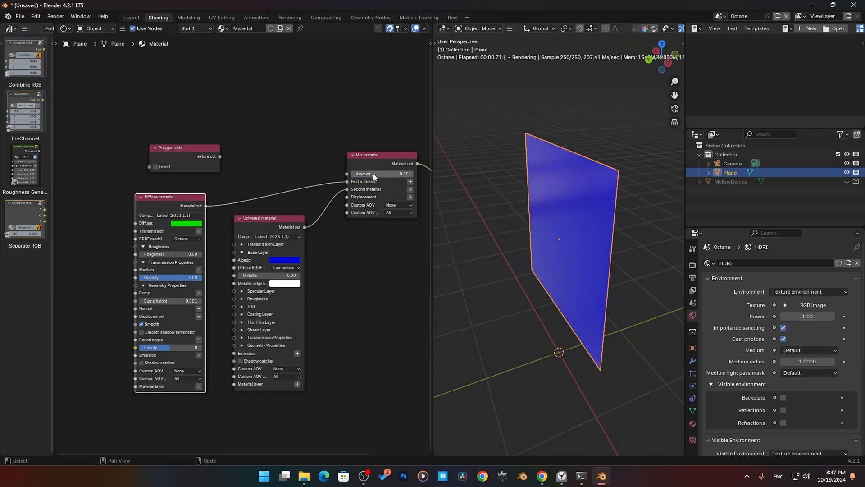
pyautogui.moveTo(372, 175); pyautogui.dragTo(423, 180)
pyautogui.moveTo(509, 246); pyautogui.dragTo(438, 237, button='middle')
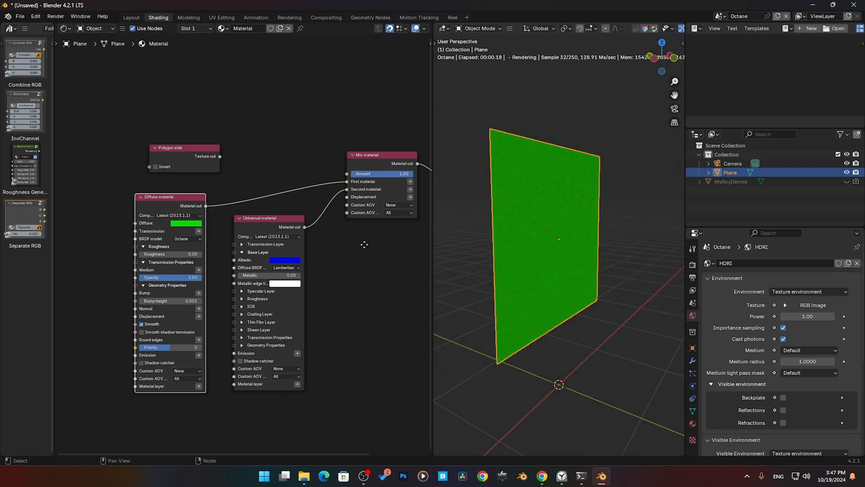
pyautogui.moveTo(362, 244); pyautogui.dragTo(311, 243, button='middle')
pyautogui.moveTo(563, 269); pyautogui.dragTo(506, 261, button='middle')
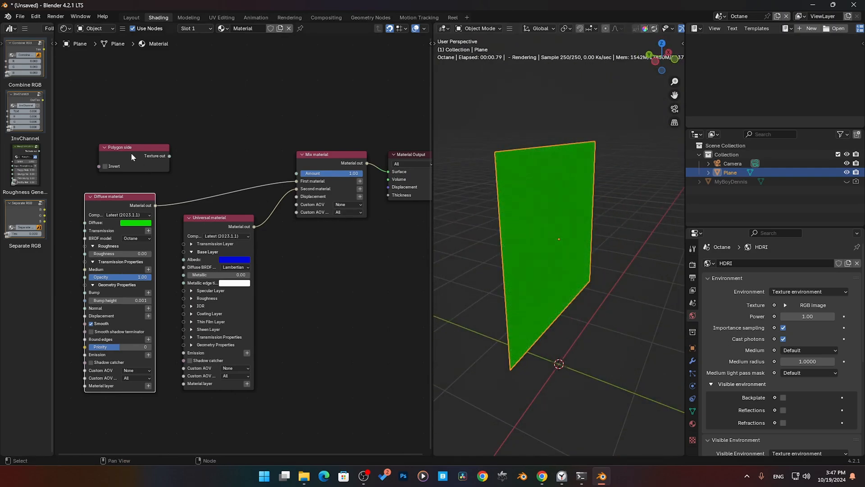
# Step: Place the Polygon side node beside Mix material, connect its output to Amount, and view the plane's other side
pyautogui.moveTo(130, 152); pyautogui.dragTo(296, 173)
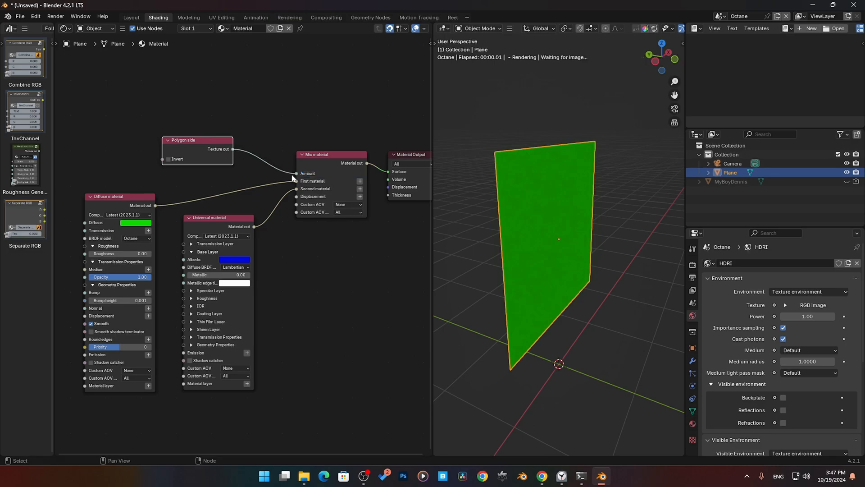
pyautogui.moveTo(217, 153); pyautogui.dragTo(239, 153)
pyautogui.moveTo(606, 295); pyautogui.dragTo(661, 269, button='middle')
# Step: Enable Invert on the Polygon side node and examine both sides of the plane
pyautogui.click(190, 159)
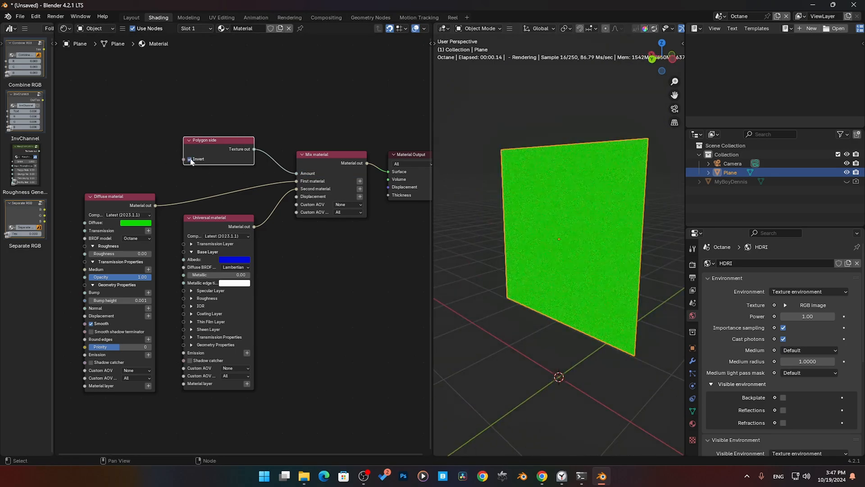
pyautogui.moveTo(587, 285); pyautogui.dragTo(460, 258, button='middle')
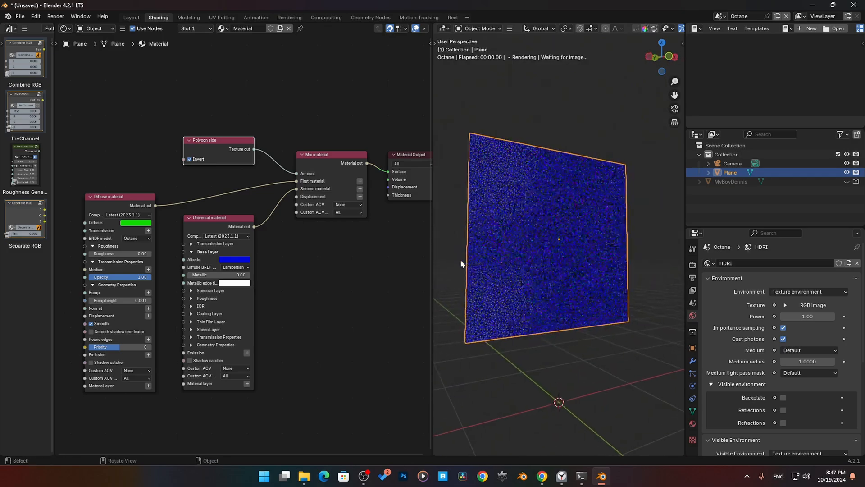
pyautogui.moveTo(210, 149); pyautogui.dragTo(210, 151)
pyautogui.moveTo(556, 274); pyautogui.dragTo(518, 227, button='middle')
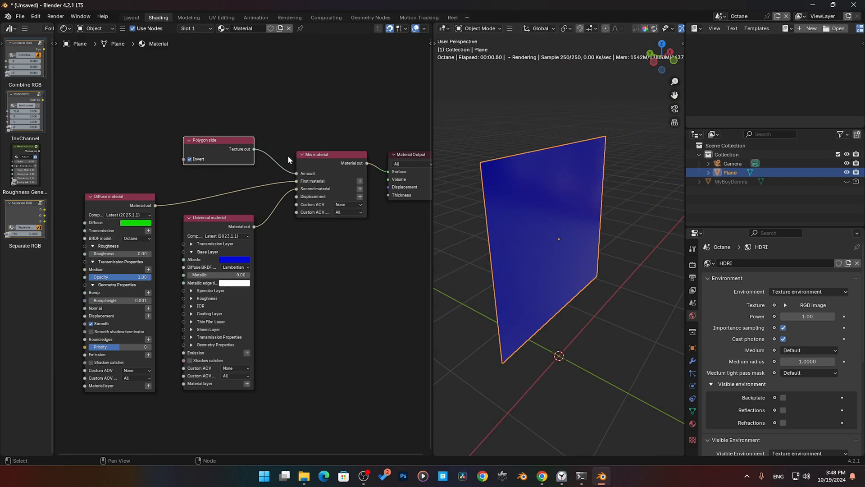
pyautogui.click(242, 111)
pyautogui.hotkey('shift', 'a')
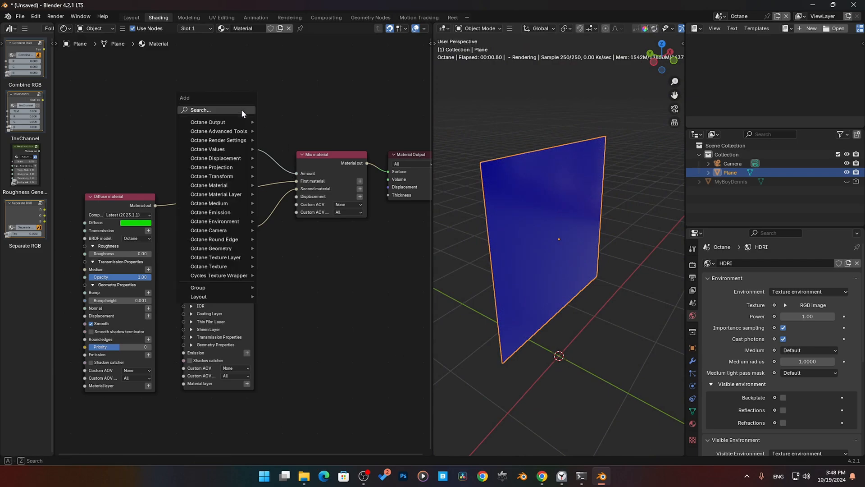
pyautogui.moveTo(226, 267)
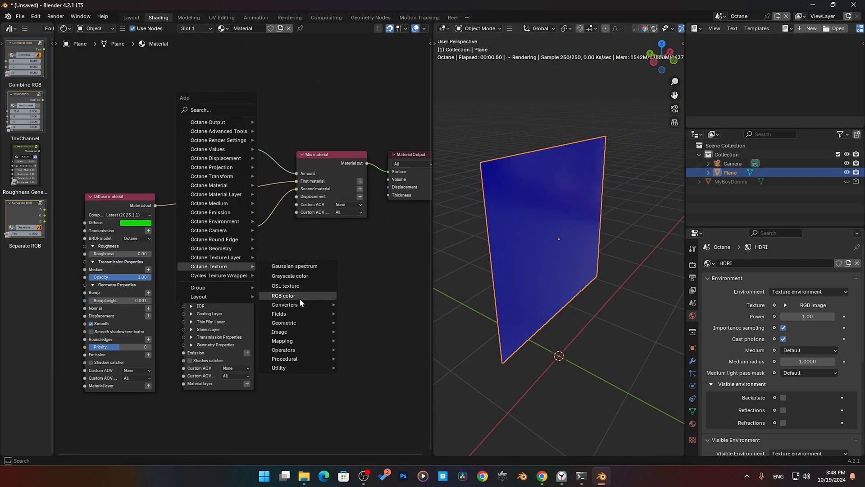
pyautogui.moveTo(297, 322)
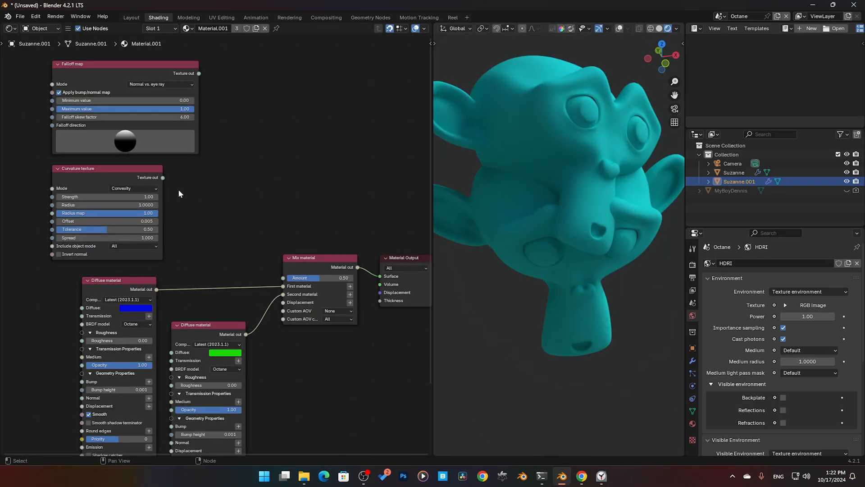
# Step: Try the Mix material's Amount at 1.00 and at 0.00, and return it to 0.50
pyautogui.moveTo(180, 191); pyautogui.dragTo(235, 280, button='middle')
pyautogui.scroll(2, 236, 280)
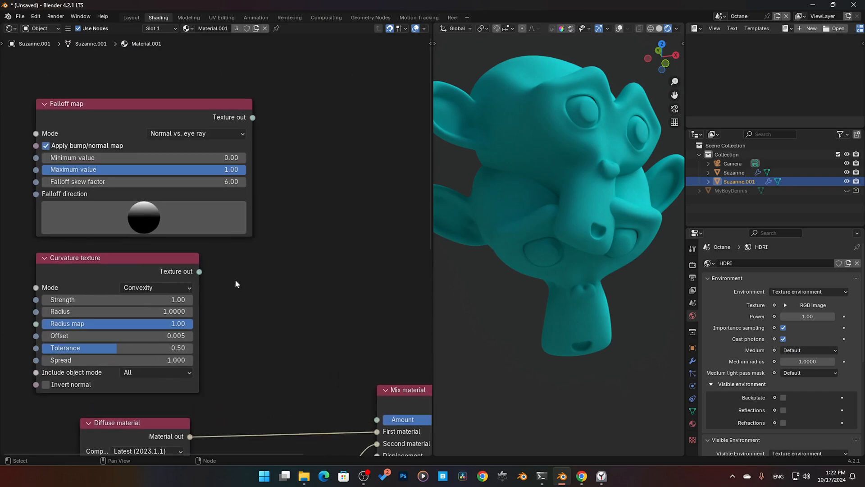
pyautogui.click(183, 266)
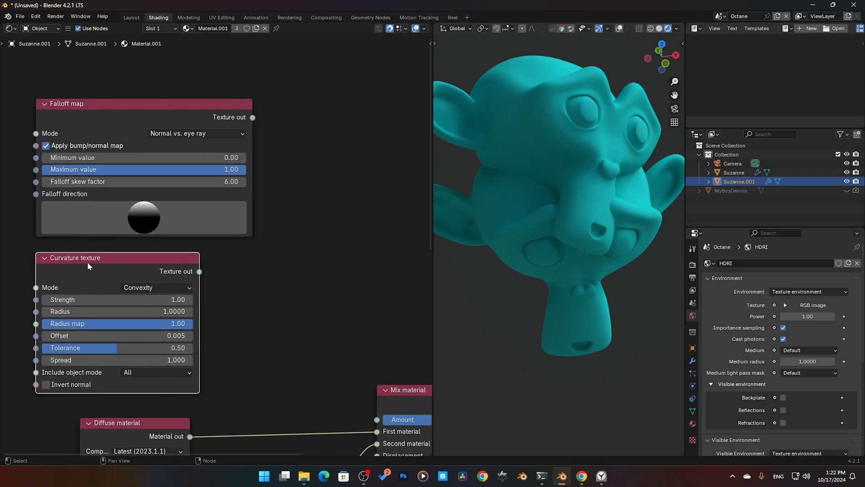
pyautogui.moveTo(263, 274); pyautogui.dragTo(236, 185, button='middle')
pyautogui.scroll(-1, 248, 246)
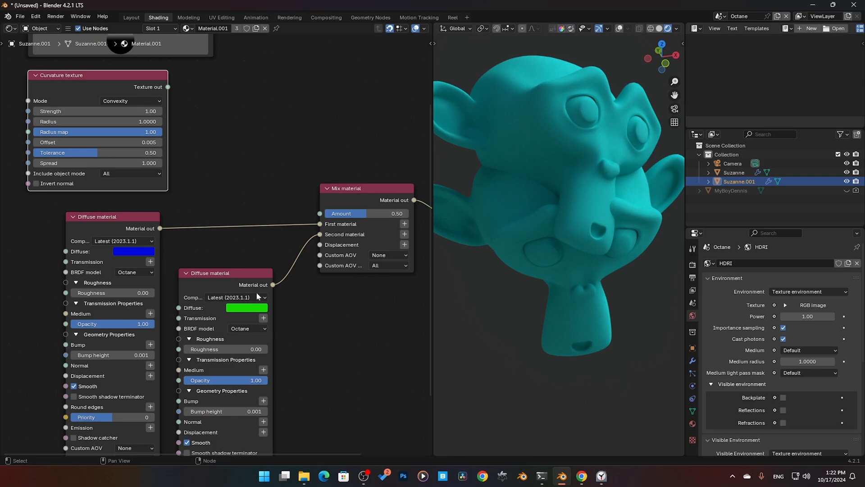
pyautogui.moveTo(361, 214); pyautogui.dragTo(407, 214)
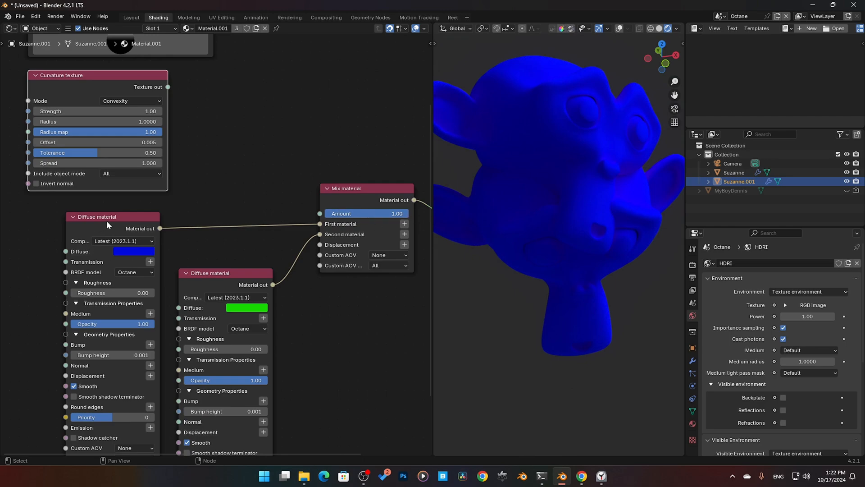
pyautogui.moveTo(384, 216); pyautogui.dragTo(326, 215)
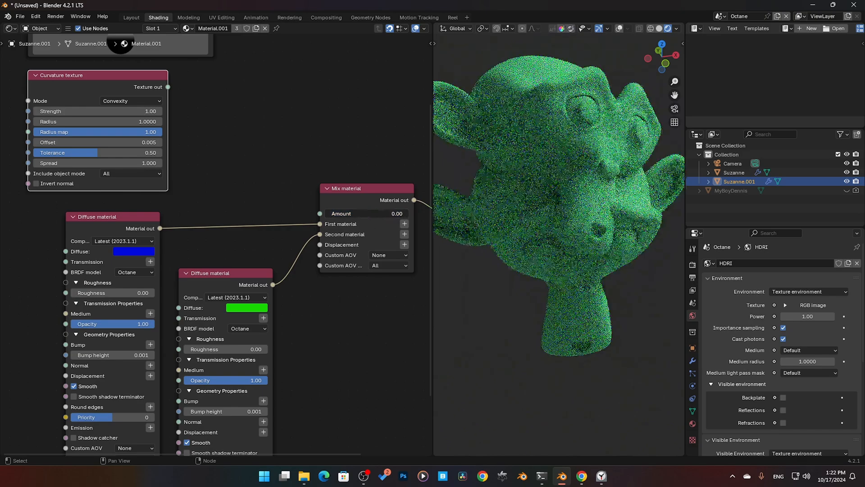
pyautogui.click(363, 216)
pyautogui.write('.5')
pyautogui.press('Return')
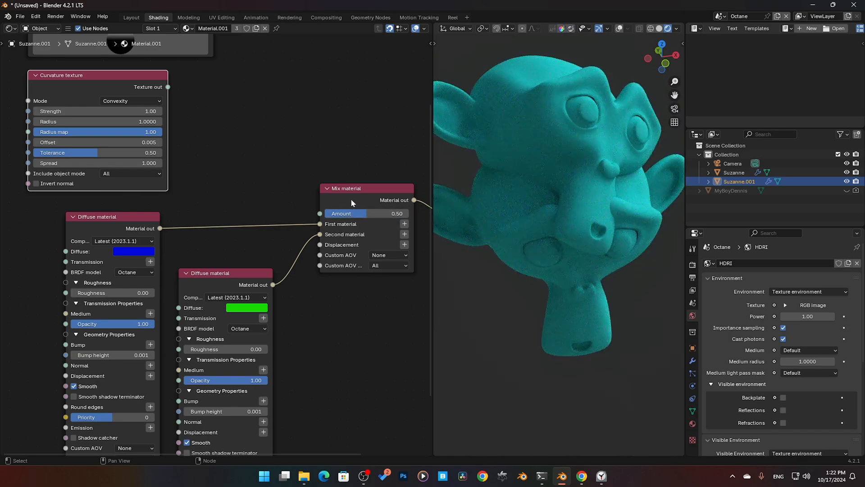
# Step: Move the Curvature texture node closer to Mix material, connect its output to Amount, and view the heads from another angle
pyautogui.moveTo(363, 272); pyautogui.dragTo(297, 279, button='middle')
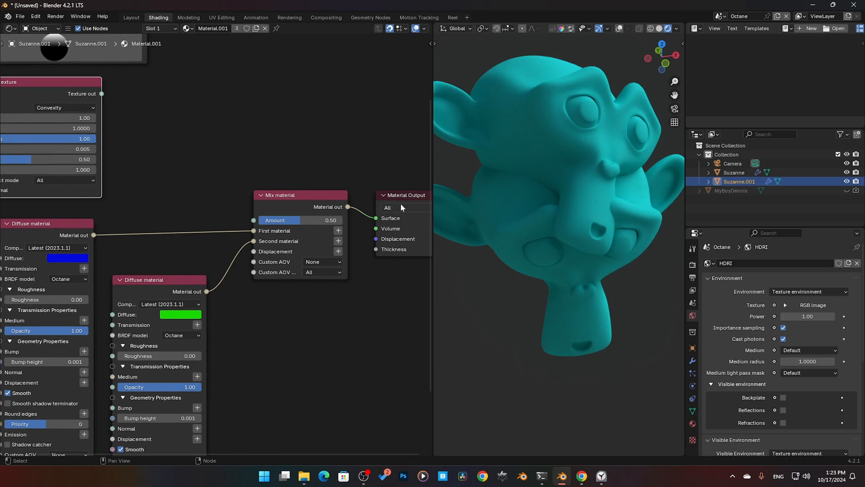
pyautogui.moveTo(241, 174); pyautogui.dragTo(277, 233, button='middle')
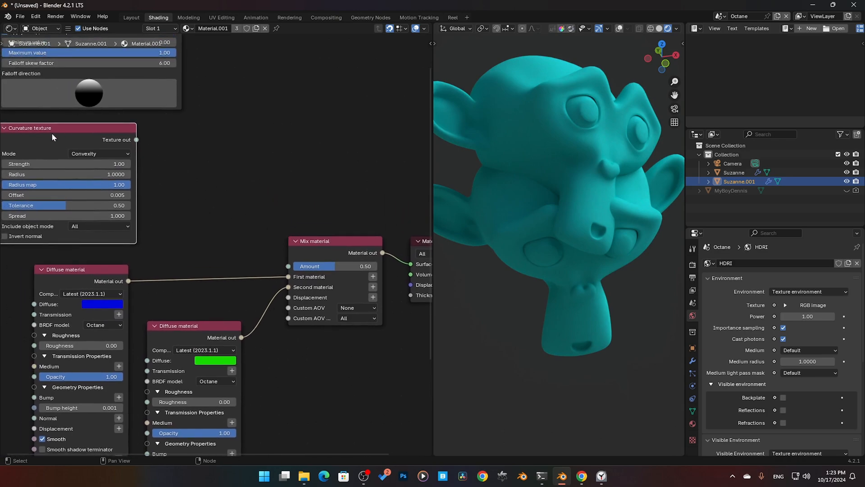
pyautogui.moveTo(87, 123); pyautogui.dragTo(162, 131)
pyautogui.moveTo(212, 150); pyautogui.dragTo(289, 267)
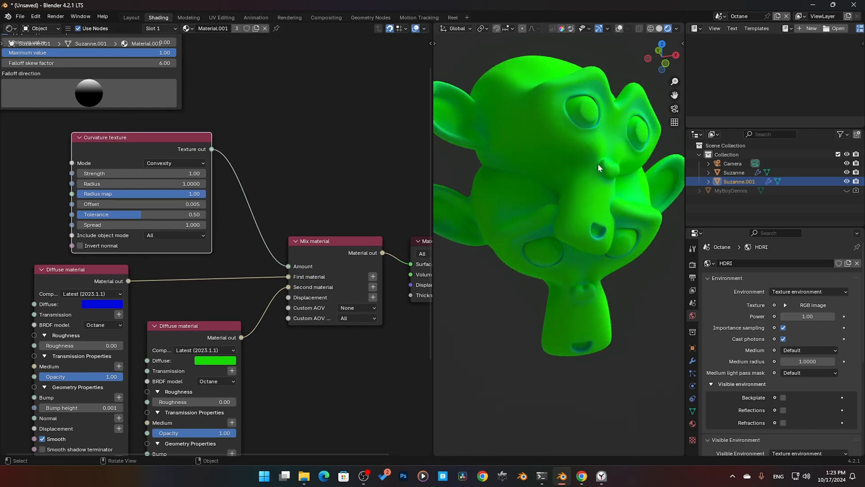
pyautogui.moveTo(598, 164); pyautogui.dragTo(577, 139, button='middle')
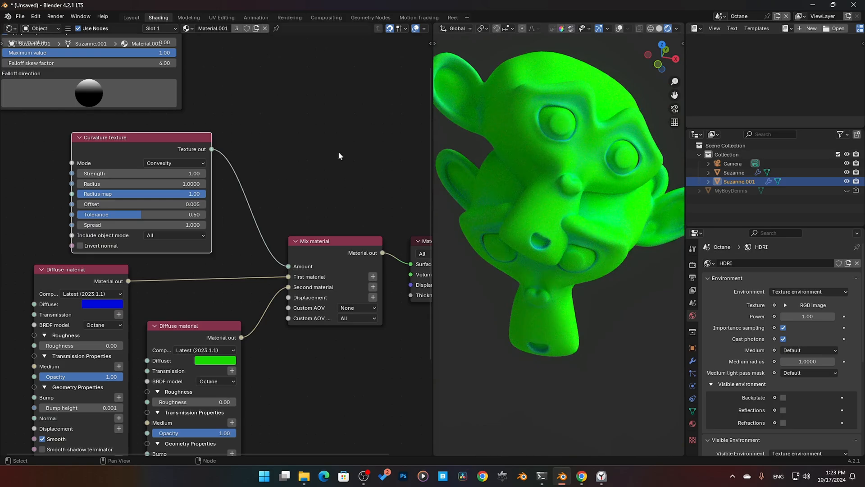
# Step: Set the Curvature texture's Strength to 4.06 and its Radius to 0.3800
pyautogui.scroll(1, 135, 178)
pyautogui.moveTo(239, 208); pyautogui.dragTo(273, 220, button='middle')
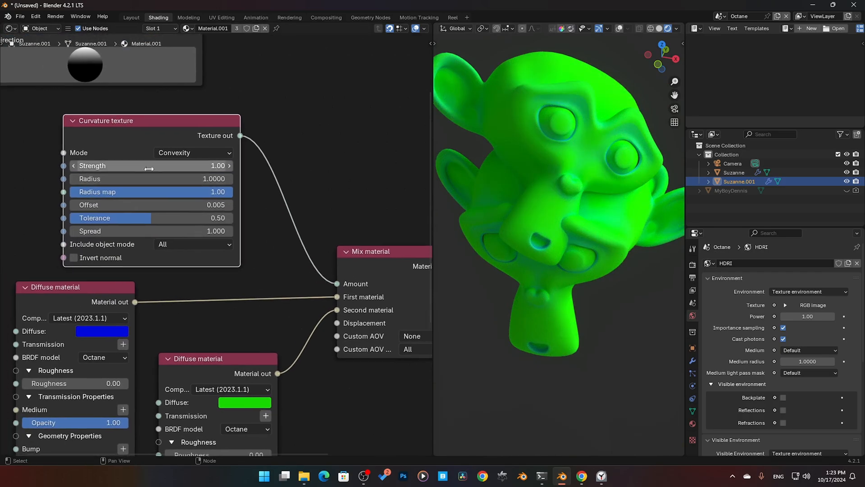
pyautogui.moveTo(148, 166); pyautogui.dragTo(182, 166)
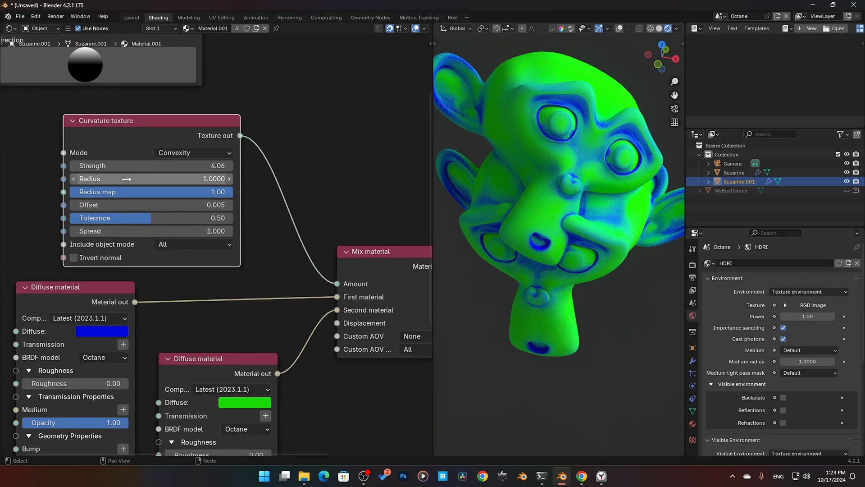
pyautogui.moveTo(127, 178)
pyautogui.mouseDown()
pyautogui.moveTo(151, 179)
pyautogui.moveTo(112, 179)
pyautogui.moveTo(132, 179)
pyautogui.moveTo(123, 179)
pyautogui.mouseUp()
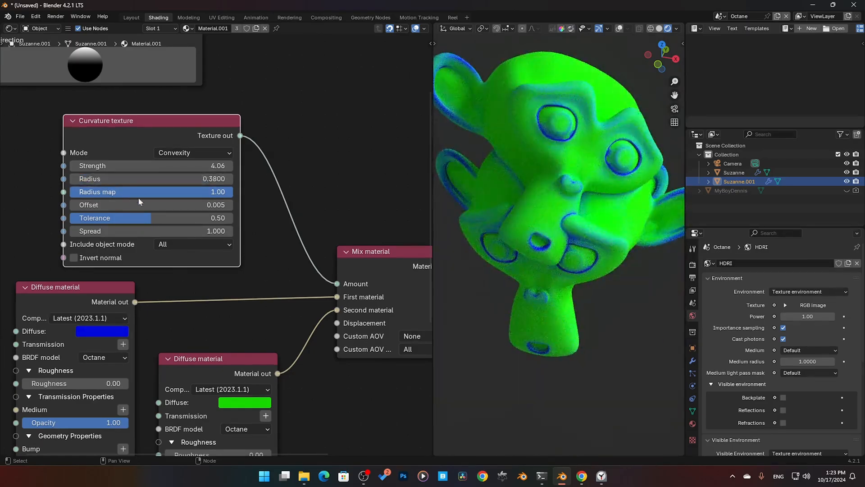
# Step: Paste a Noise texture node beside Curvature texture and connect its output to Radius map
pyautogui.moveTo(180, 193); pyautogui.dragTo(232, 194)
pyautogui.moveTo(1, 189); pyautogui.dragTo(166, 184, button='middle')
pyautogui.click(97, 183)
pyautogui.press('a')
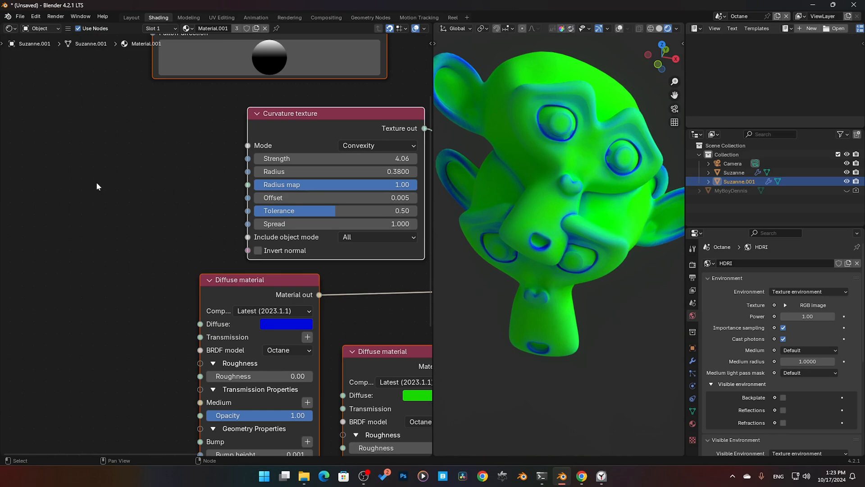
pyautogui.click(108, 184)
pyautogui.hotkey('ctrl', 'v')
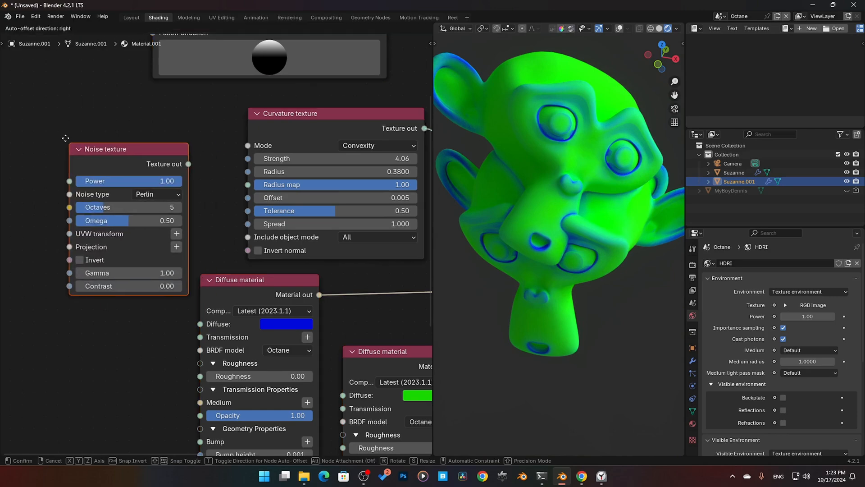
pyautogui.moveTo(188, 152); pyautogui.dragTo(246, 184)
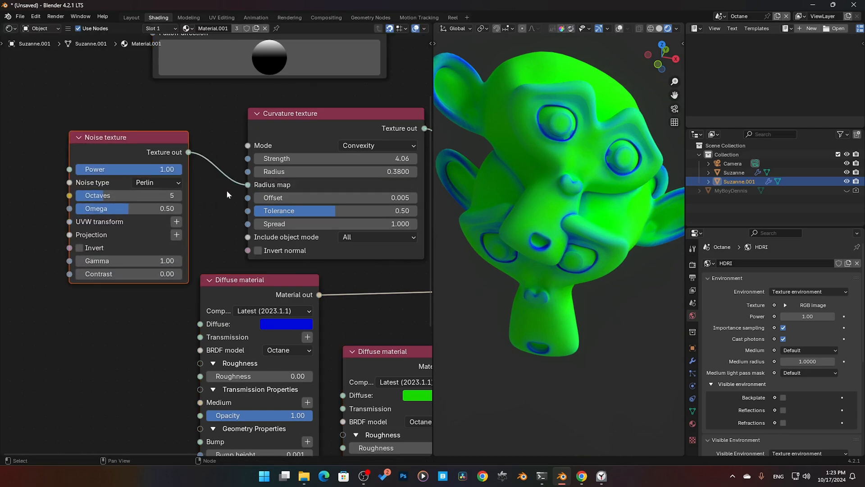
# Step: Try the Noise texture's Gamma at 3.41, return it to 1.00, and set Contrast to 50
pyautogui.moveTo(126, 261); pyautogui.dragTo(154, 260)
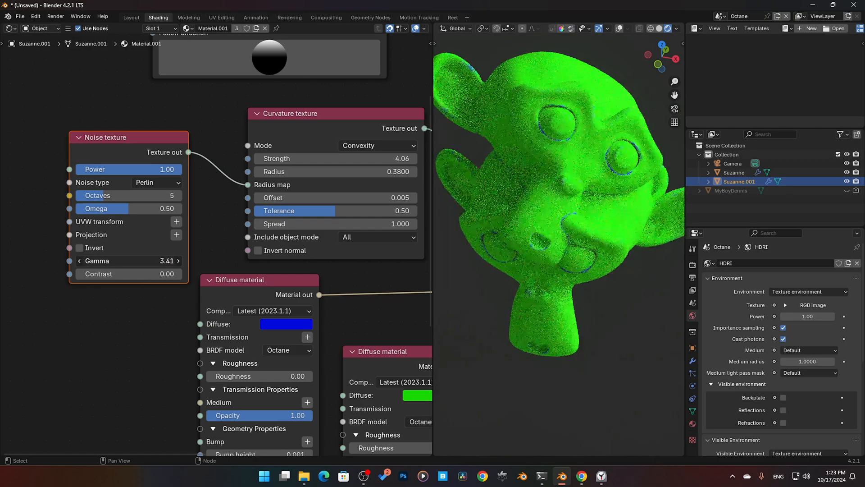
pyautogui.doubleClick(97, 272)
pyautogui.write('50')
pyautogui.press('Return')
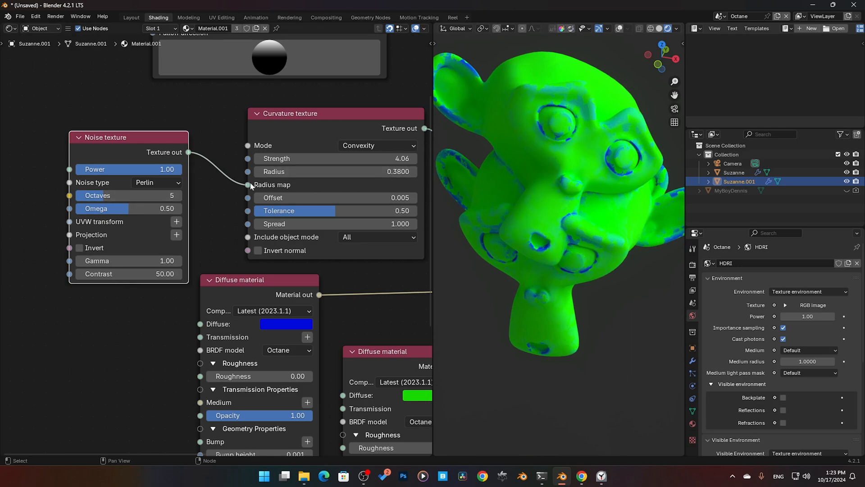
# Step: Disconnect the Noise texture from the Curvature texture's Radius map
pyautogui.moveTo(249, 185); pyautogui.dragTo(196, 203)
pyautogui.moveTo(187, 157); pyautogui.dragTo(55, 167, button='middle')
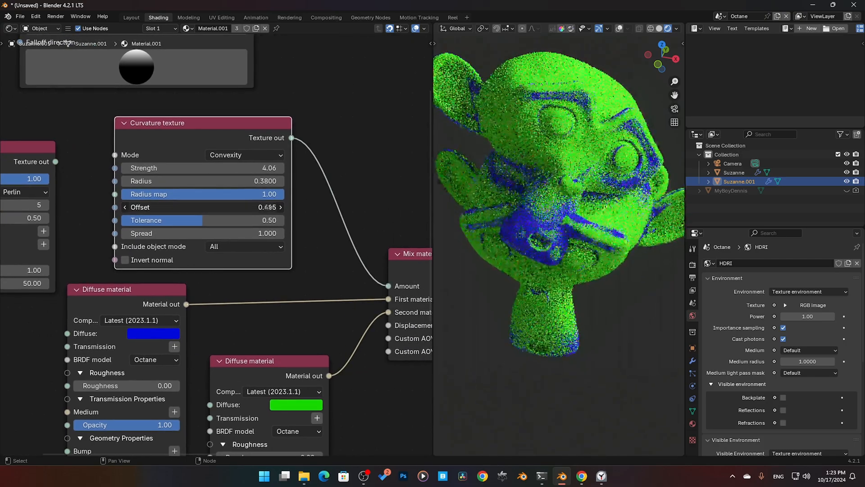
# Step: Try a higher Offset and a Spread of 0.001 on the Curvature texture, and undo the changes
pyautogui.moveTo(269, 207); pyautogui.dragTo(155, 206)
pyautogui.moveTo(216, 221); pyautogui.dragTo(148, 235)
pyautogui.hotkey('ctrl', 'z')
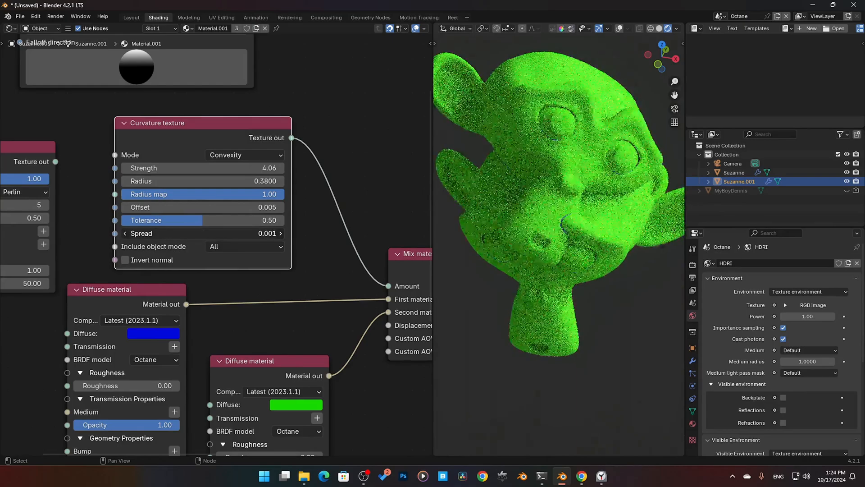
pyautogui.hotkey('ctrl', 'z')
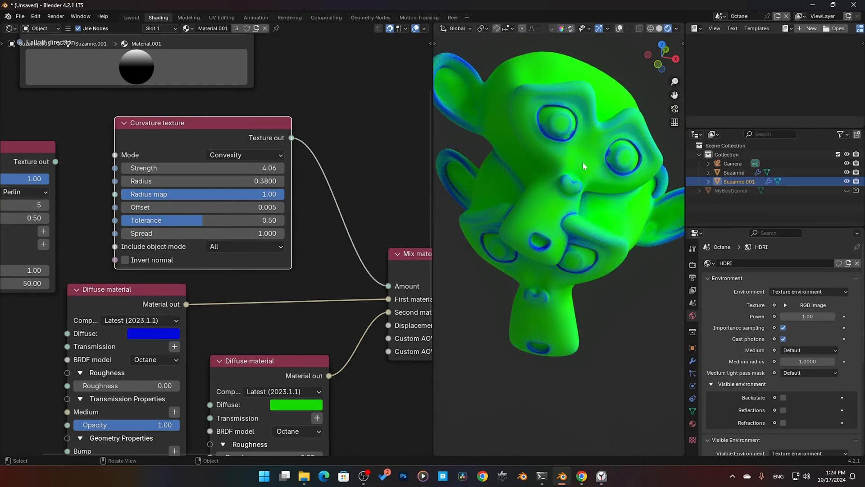
# Step: Try the Curvature texture's Include object mode as Self and as Others, examining where the two monkey heads intersect
pyautogui.moveTo(516, 243); pyautogui.dragTo(538, 243, button='middle')
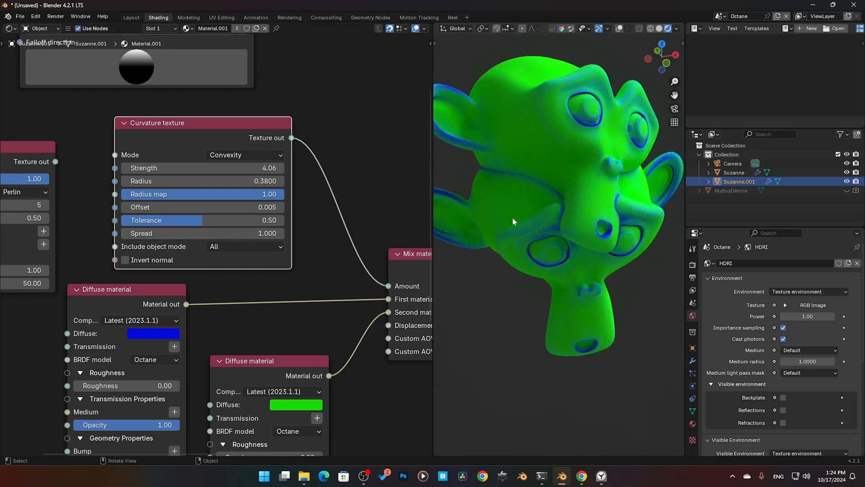
pyautogui.click(265, 246)
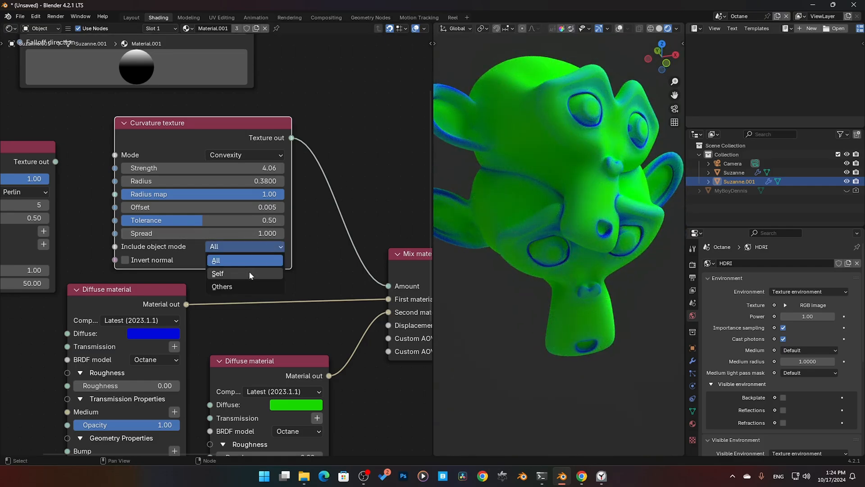
pyautogui.click(248, 271)
pyautogui.moveTo(521, 120); pyautogui.dragTo(559, 217, button='middle')
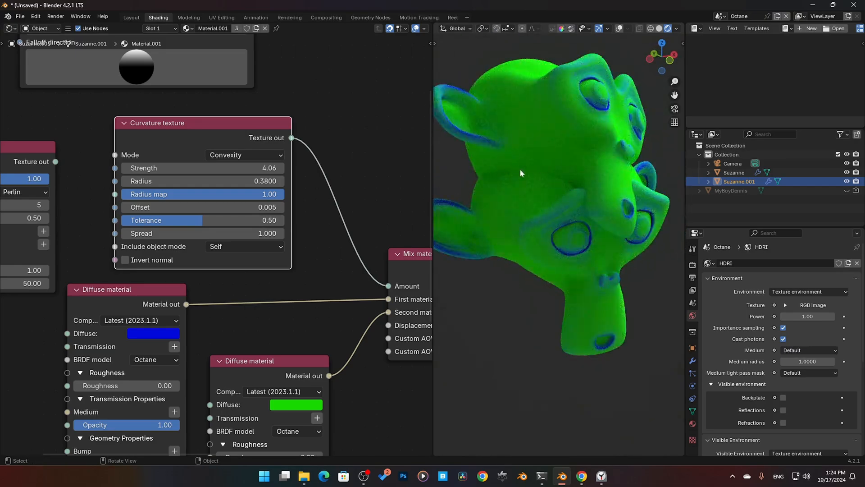
pyautogui.click(242, 245)
pyautogui.click(235, 286)
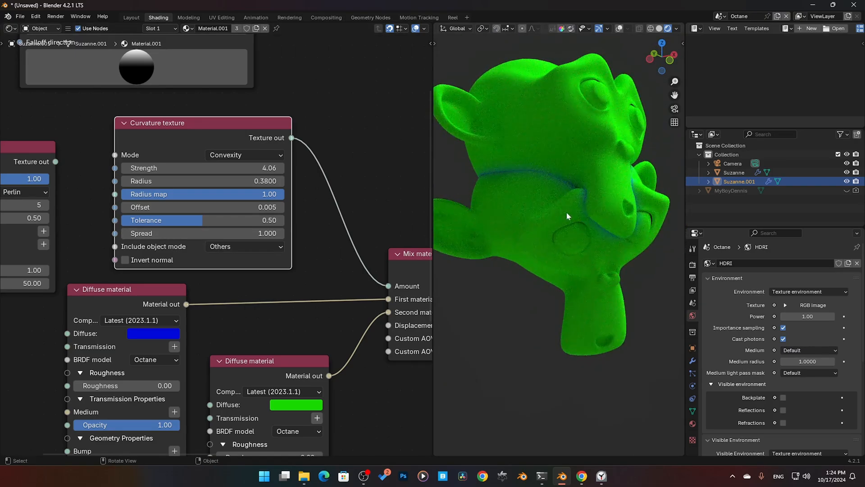
pyautogui.moveTo(575, 187)
pyautogui.mouseDown(button='middle')
pyautogui.moveTo(567, 202)
pyautogui.moveTo(582, 174)
pyautogui.mouseUp(button='middle')
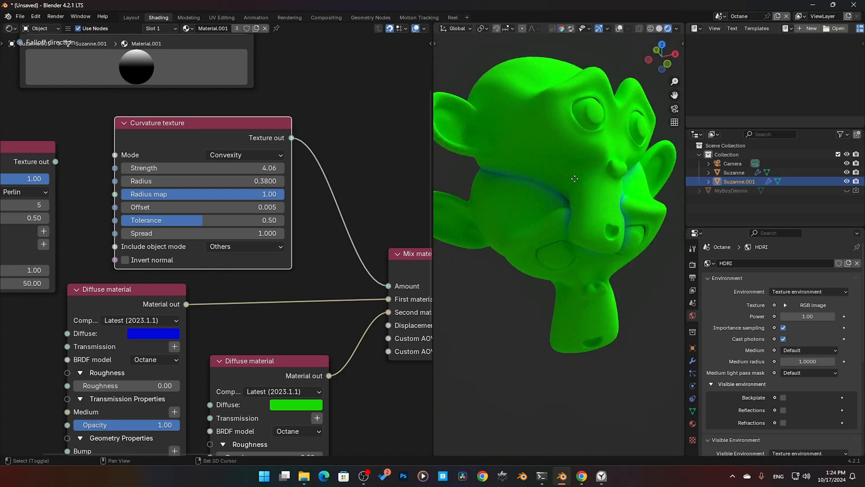
# Step: Duplicate the selected monkey head, place the copy intersecting the others, and set the Curvature texture's Include object mode to All
pyautogui.hotkey('shift', 'd')
pyautogui.click(557, 171)
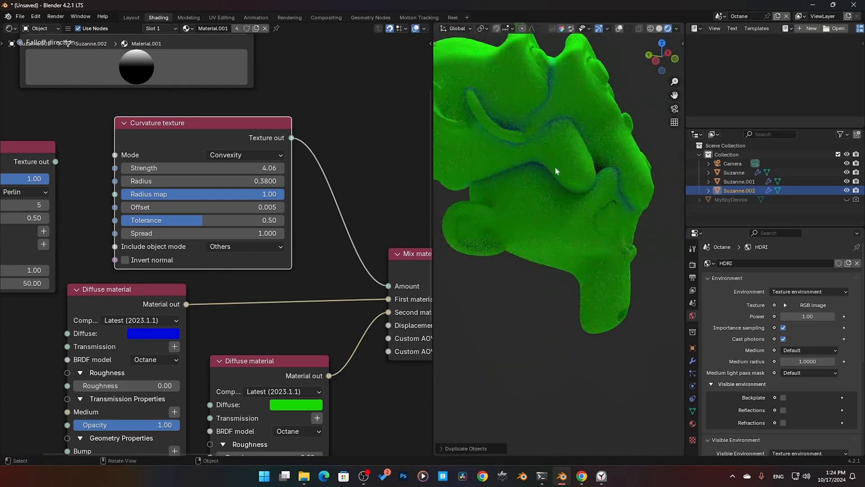
pyautogui.moveTo(550, 123); pyautogui.dragTo(504, 135, button='middle')
pyautogui.click(253, 247)
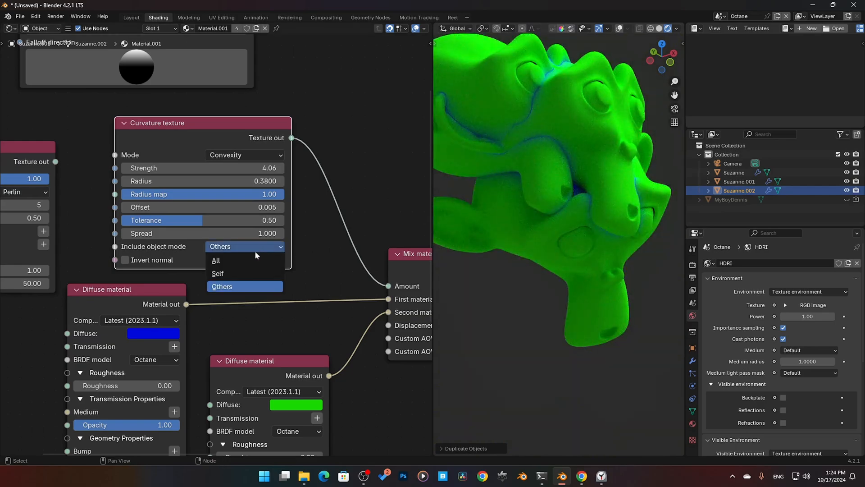
pyautogui.click(251, 259)
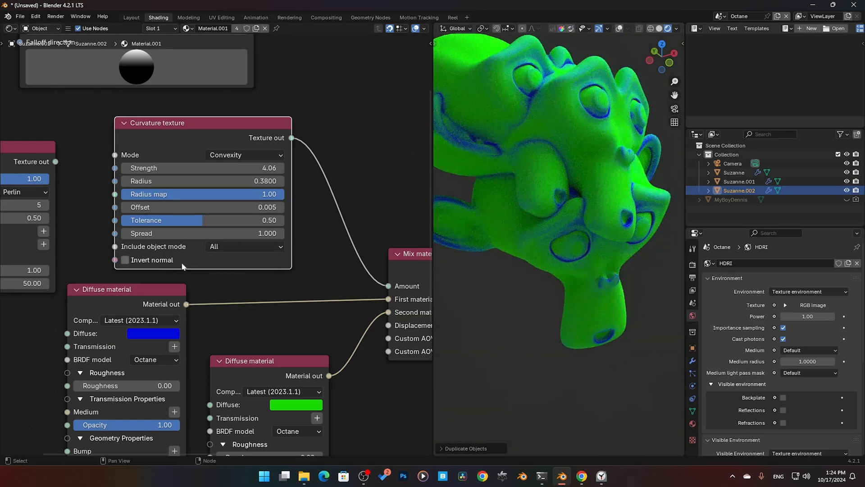
# Step: Enable Invert normal on the Curvature texture, examine the heads, and disable it again
pyautogui.click(132, 261)
pyautogui.moveTo(457, 251); pyautogui.dragTo(511, 221, button='middle')
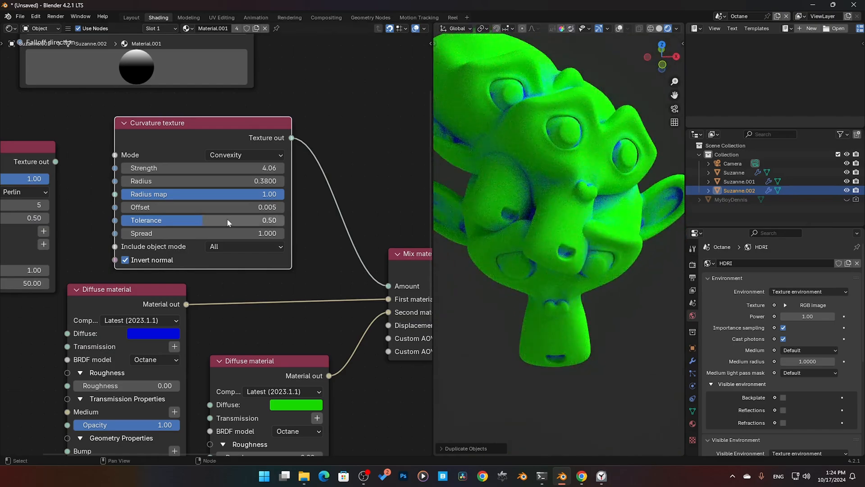
pyautogui.click(126, 260)
# Step: Move the Curvature texture node farther from Mix material to widen the gap between them
pyautogui.moveTo(173, 137); pyautogui.dragTo(138, 133, button='middle')
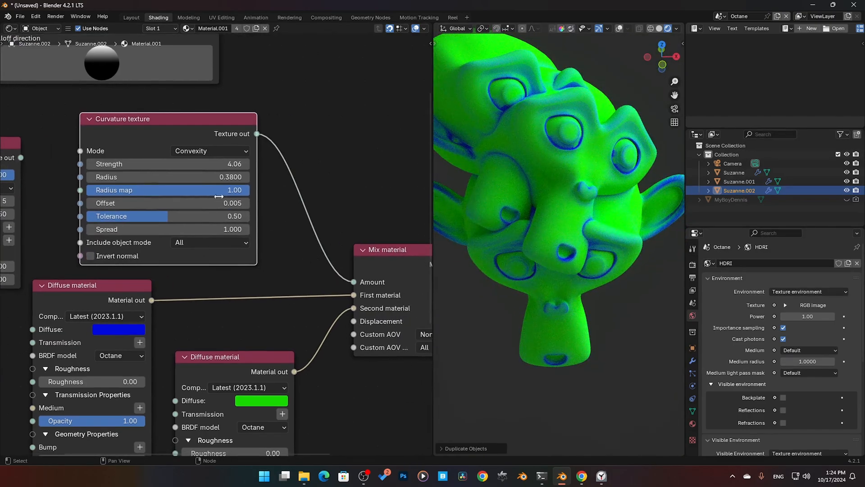
pyautogui.moveTo(138, 133); pyautogui.dragTo(79, 133)
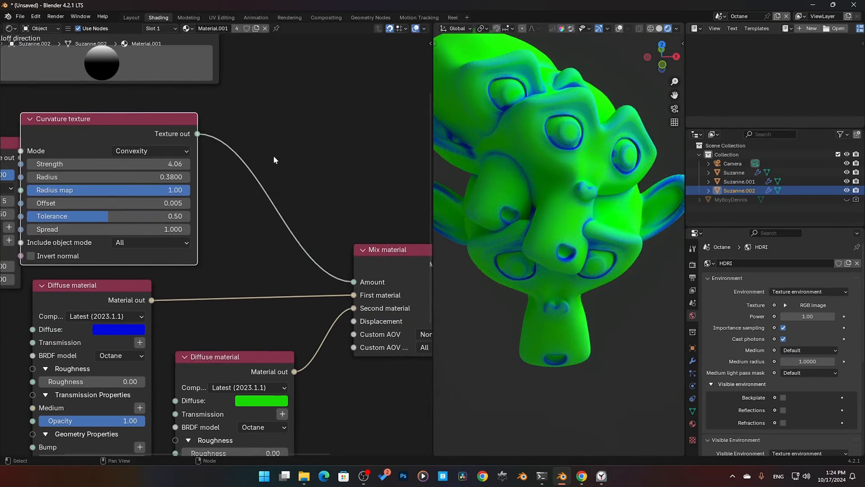
# Step: Disconnect the Curvature texture from the Mix material's Amount input and move the node out of the way
pyautogui.keyDown('ctrl'); pyautogui.moveTo(273, 155); pyautogui.dragTo(249, 220, button='right'); pyautogui.keyUp('ctrl')
pyautogui.moveTo(275, 193); pyautogui.dragTo(278, 235, button='middle')
pyautogui.scroll(-2, 280, 197)
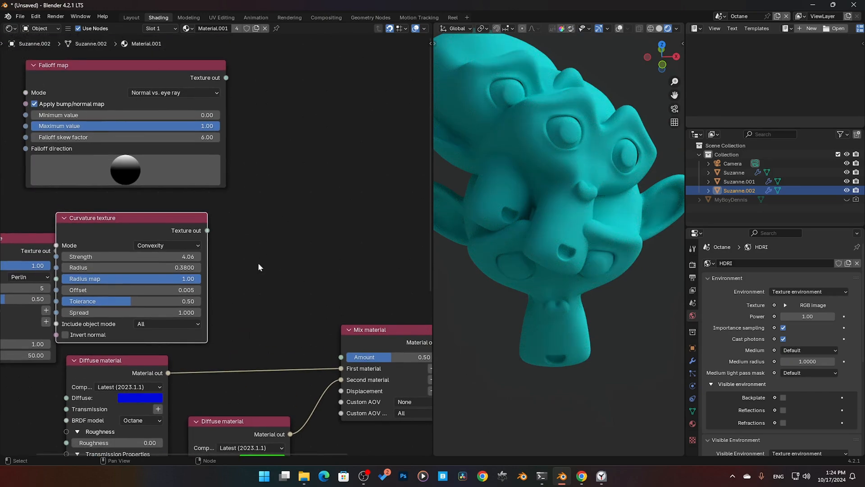
pyautogui.moveTo(270, 287); pyautogui.dragTo(19, 272)
pyautogui.moveTo(142, 221); pyautogui.dragTo(2, 232)
# Step: Place the Falloff map above the Diffuse material nodes and connect its Texture out to the Mix material's Amount input
pyautogui.moveTo(167, 67); pyautogui.dragTo(201, 214)
pyautogui.moveTo(202, 213); pyautogui.dragTo(176, 168, button='middle')
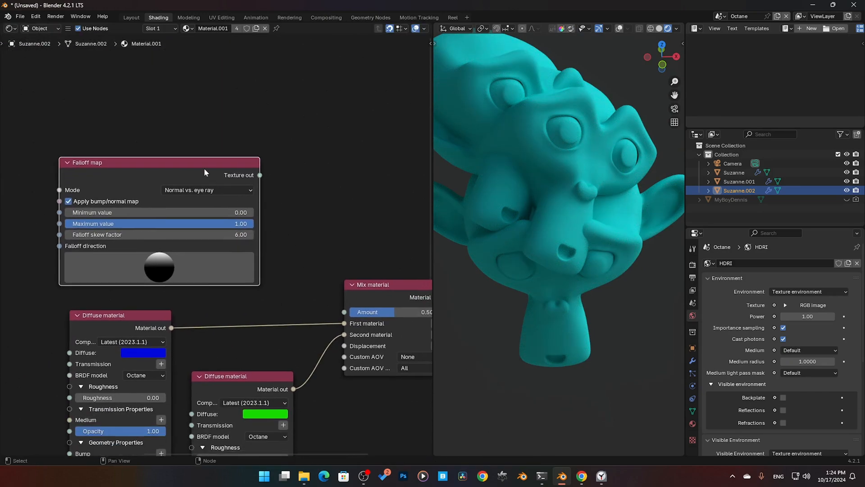
pyautogui.moveTo(260, 176); pyautogui.dragTo(344, 312)
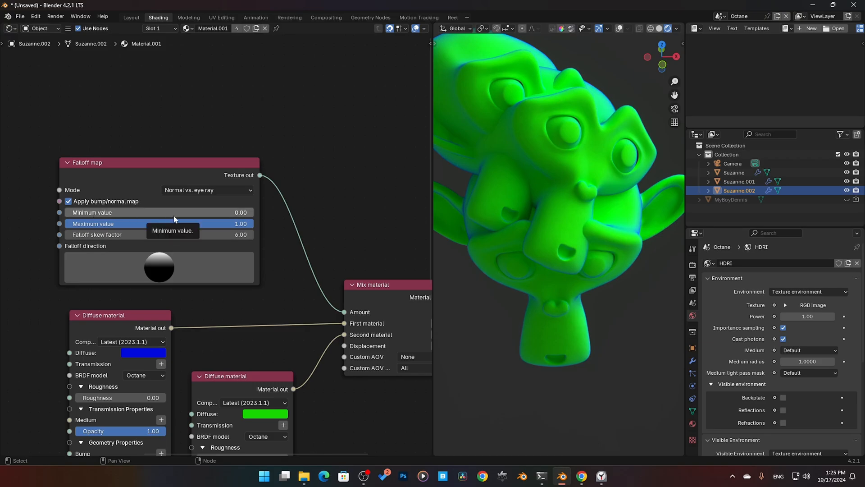
# Step: Test the Falloff map's minimum and maximum values, leaving them at 0.00 and 1.00, and set its Falloff skew factor to 5.36
pyautogui.moveTo(175, 216); pyautogui.dragTo(72, 217)
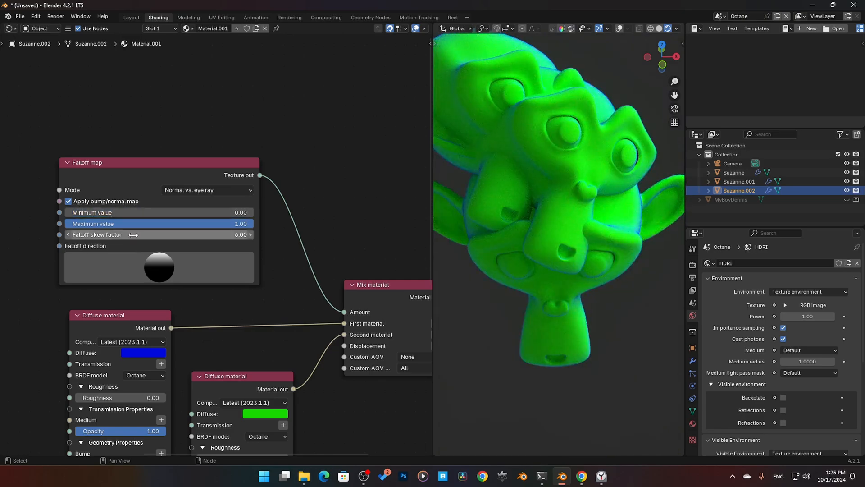
pyautogui.moveTo(247, 224)
pyautogui.mouseDown()
pyautogui.moveTo(78, 224)
pyautogui.moveTo(253, 224)
pyautogui.mouseUp()
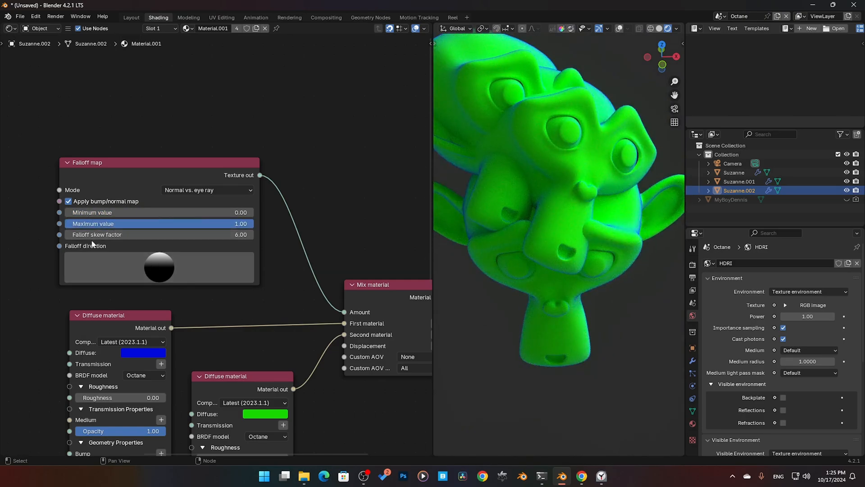
pyautogui.moveTo(158, 235)
pyautogui.mouseDown()
pyautogui.moveTo(198, 234)
pyautogui.moveTo(122, 235)
pyautogui.moveTo(148, 235)
pyautogui.mouseUp()
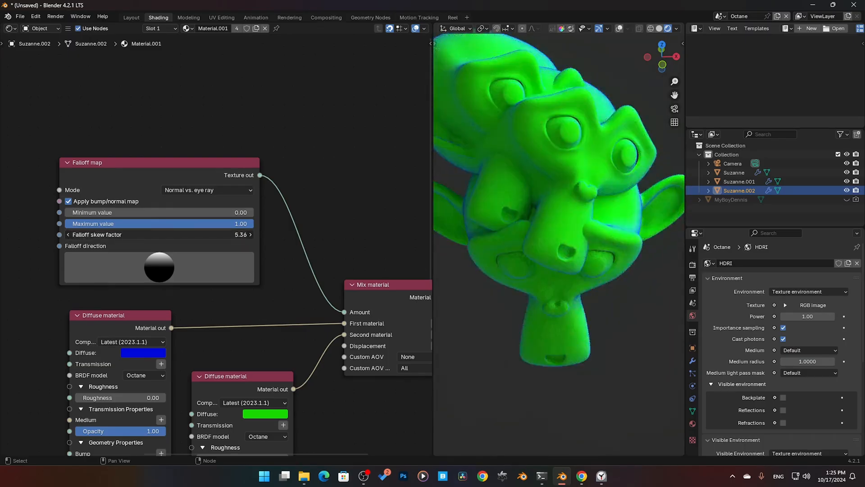
# Step: Try rotating the Falloff direction in Normal vs. eye ray mode, and undo the rotation
pyautogui.moveTo(94, 251); pyautogui.dragTo(179, 286)
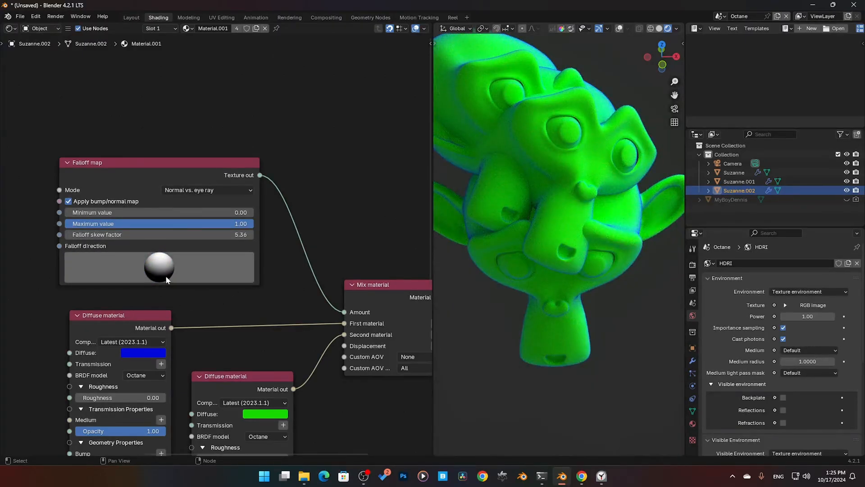
pyautogui.hotkey('ctrl', 'z')
pyautogui.click(187, 167)
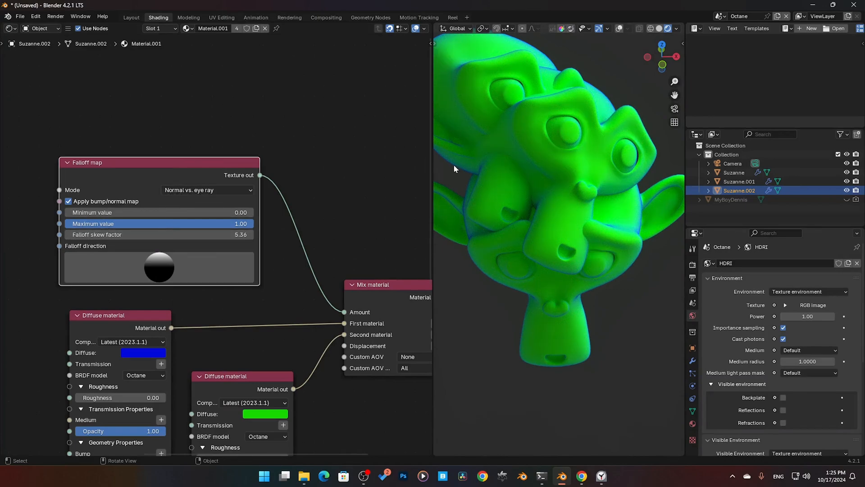
# Step: Set the Falloff map to Normal vs. vector 90deg with a skew factor of 1.14, testing its Falloff direction sideways and back to upward
pyautogui.click(240, 190)
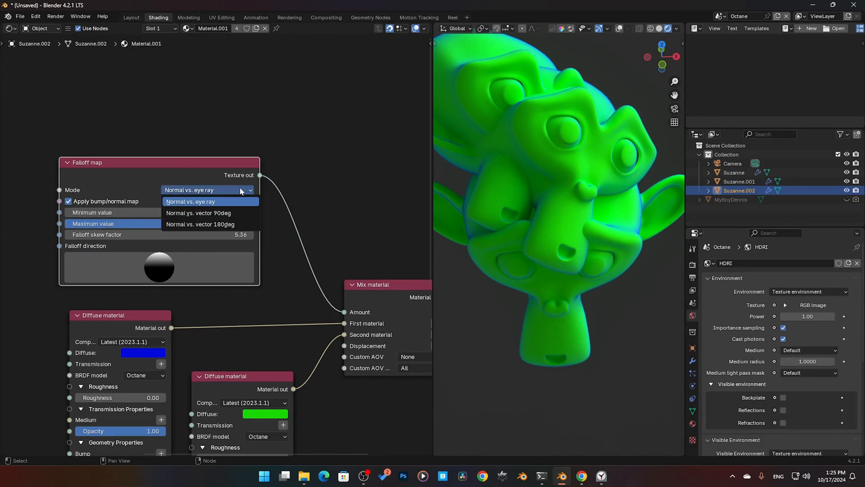
pyautogui.click(216, 216)
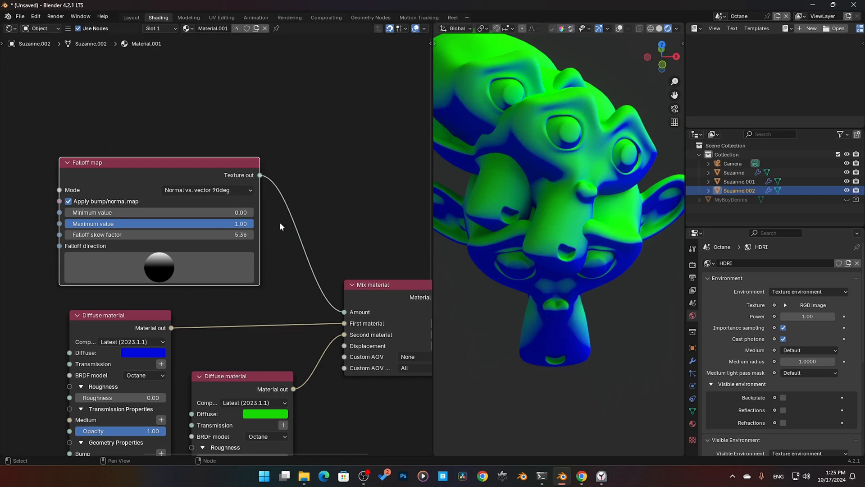
pyautogui.moveTo(218, 233); pyautogui.dragTo(146, 233)
pyautogui.moveTo(172, 259); pyautogui.dragTo(39, 334)
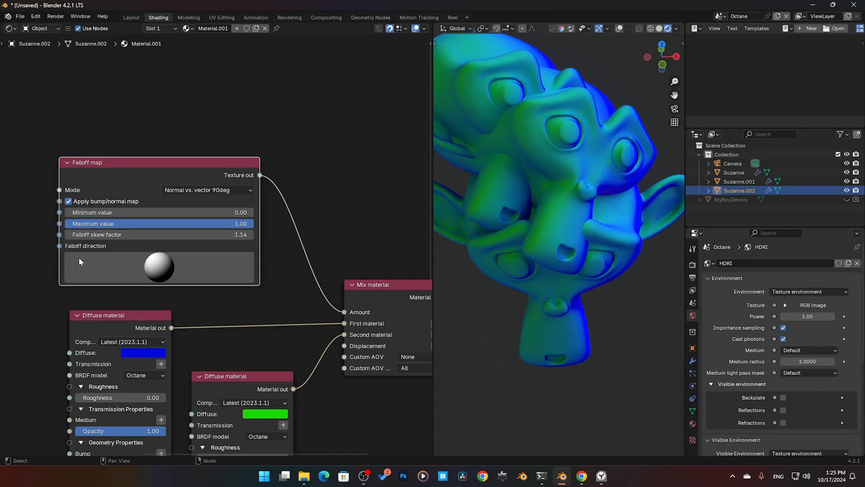
pyautogui.moveTo(169, 265); pyautogui.dragTo(168, 281)
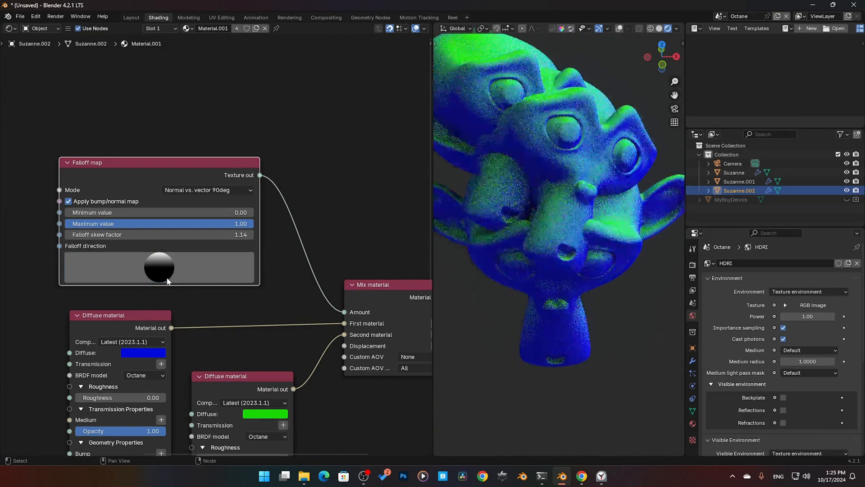
# Step: Set the Falloff map to Normal vs. vector 180deg with a skew factor of 0.14, and tilt its Falloff direction slightly
pyautogui.click(225, 190)
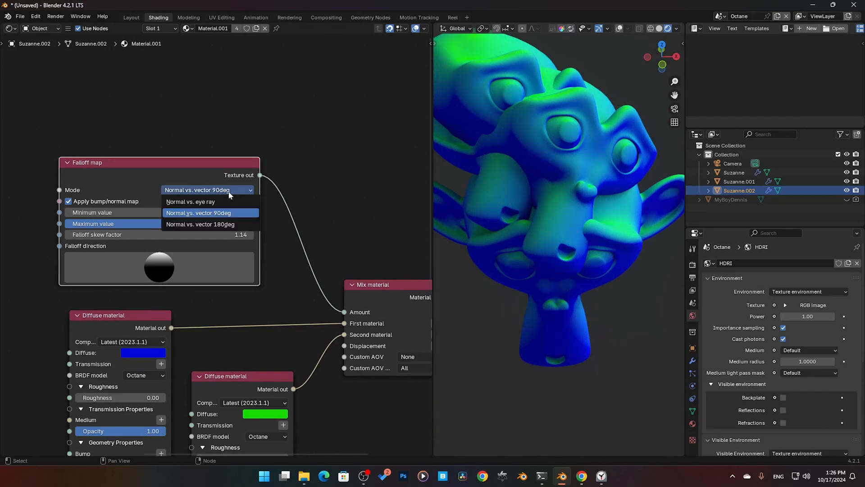
pyautogui.click(220, 225)
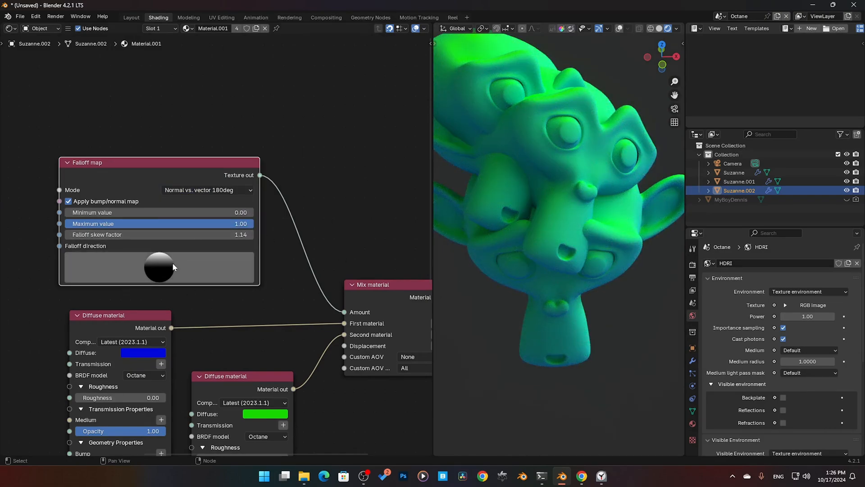
pyautogui.moveTo(180, 234); pyautogui.dragTo(86, 234)
pyautogui.moveTo(641, 205); pyautogui.dragTo(604, 211, button='middle')
pyautogui.moveTo(166, 261)
pyautogui.mouseDown()
pyautogui.moveTo(166, 297)
pyautogui.moveTo(201, 212)
pyautogui.moveTo(158, 294)
pyautogui.moveTo(157, 265)
pyautogui.mouseUp()
# Step: Move the Curvature texture node from beside the Falloff map to above it
pyautogui.moveTo(316, 297); pyautogui.dragTo(306, 217, button='middle')
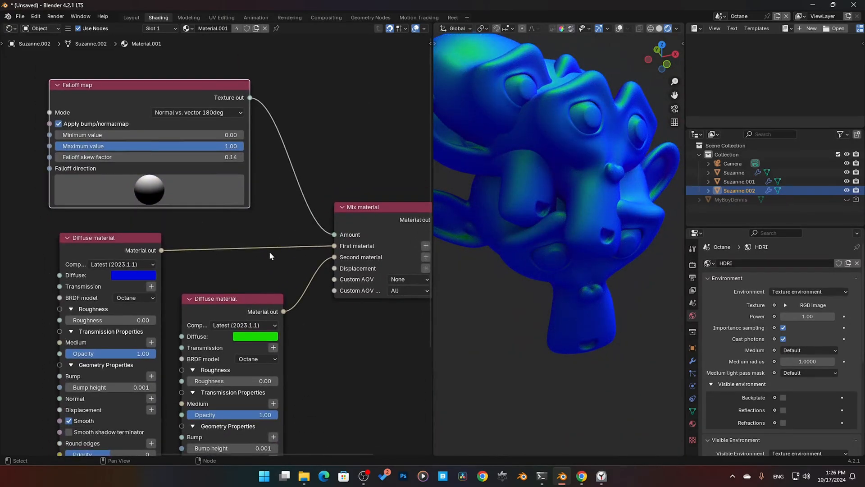
pyautogui.moveTo(269, 250); pyautogui.dragTo(341, 260, button='middle')
pyautogui.scroll(-2, 223, 241)
pyautogui.moveTo(102, 226); pyautogui.dragTo(140, 251, button='middle')
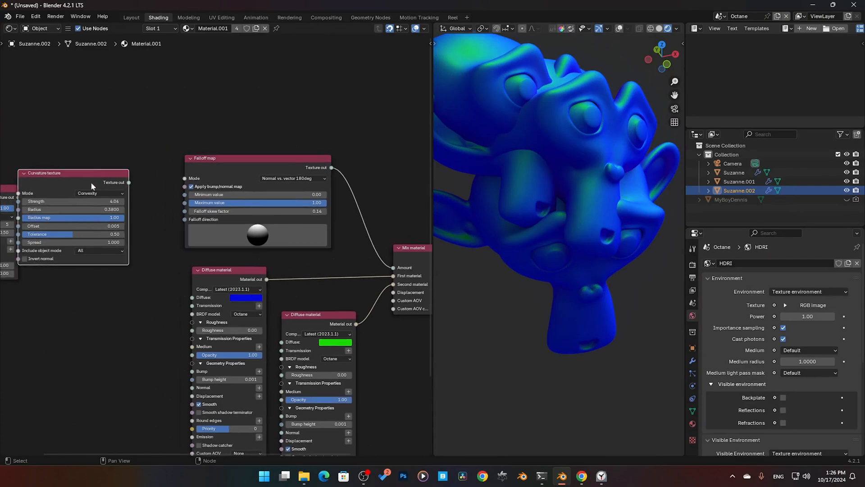
pyautogui.moveTo(91, 182); pyautogui.dragTo(271, 70)
pyautogui.moveTo(329, 235); pyautogui.dragTo(247, 245, button='middle')
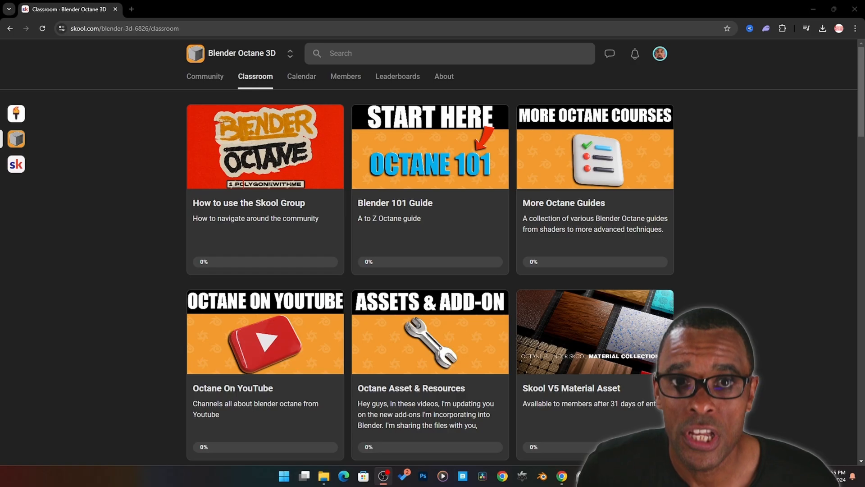